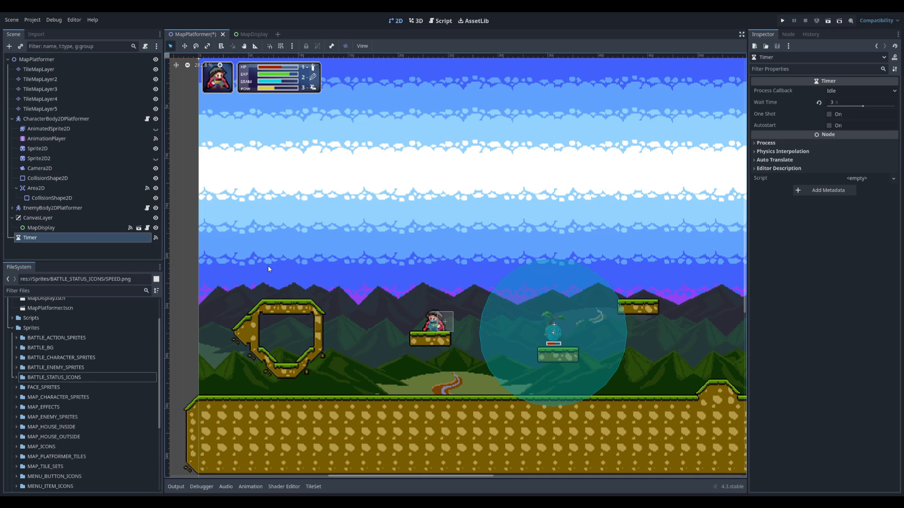
Toggle the visibility of TileMapLayer through TileMapLayer4 one at a time to examine what each background layer contains
click(156, 69)
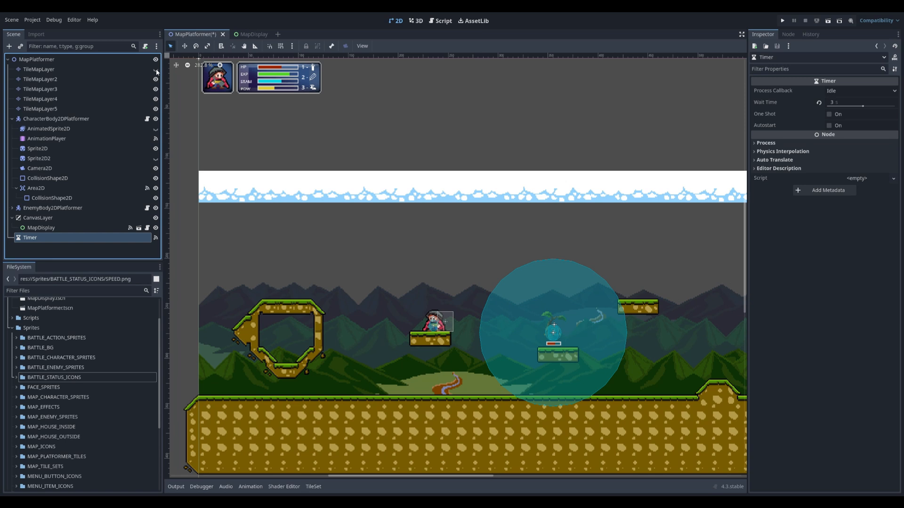
click(156, 69)
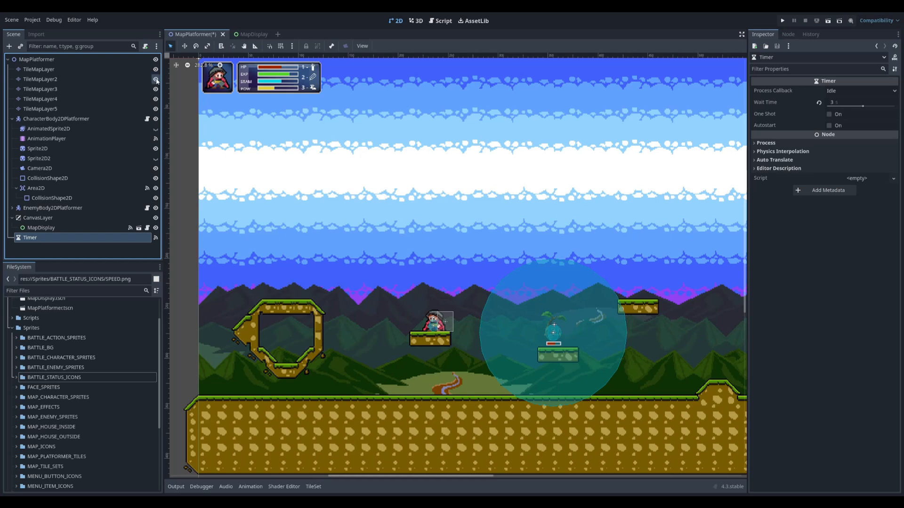
click(155, 79)
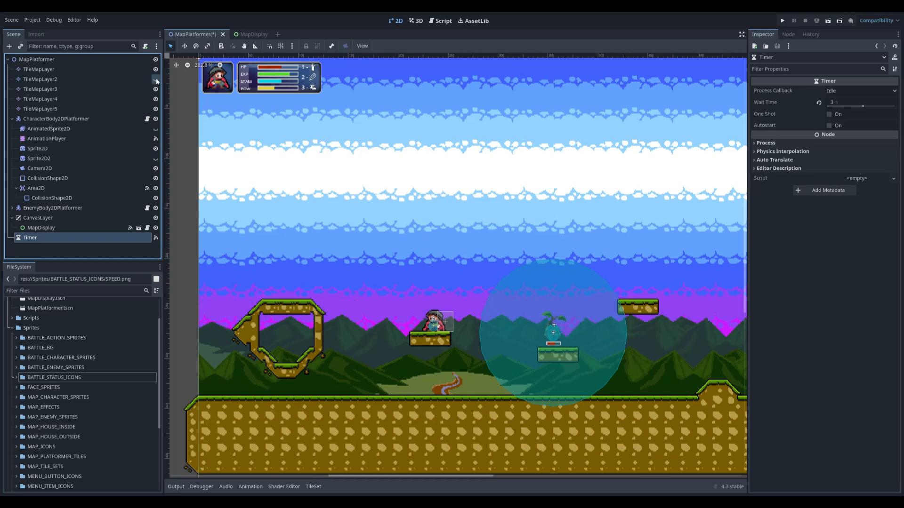
click(156, 79)
click(156, 89)
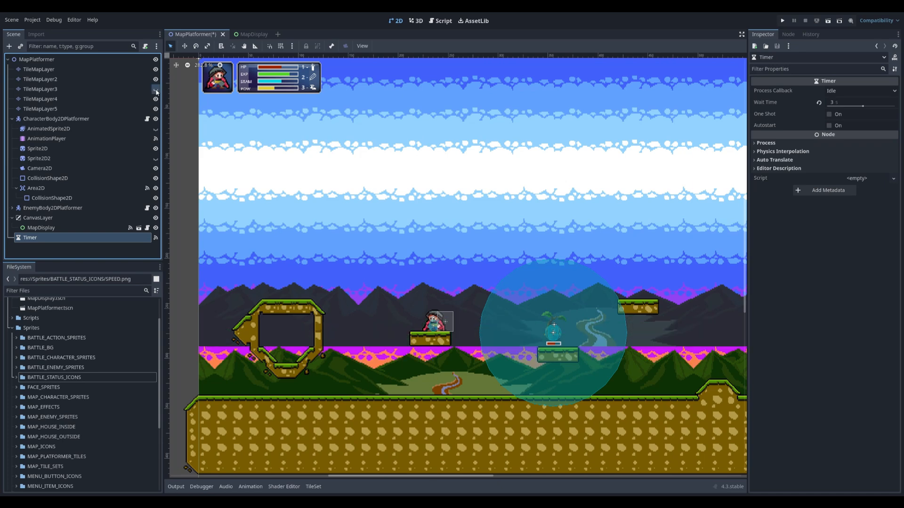
click(155, 90)
click(156, 100)
click(156, 100)
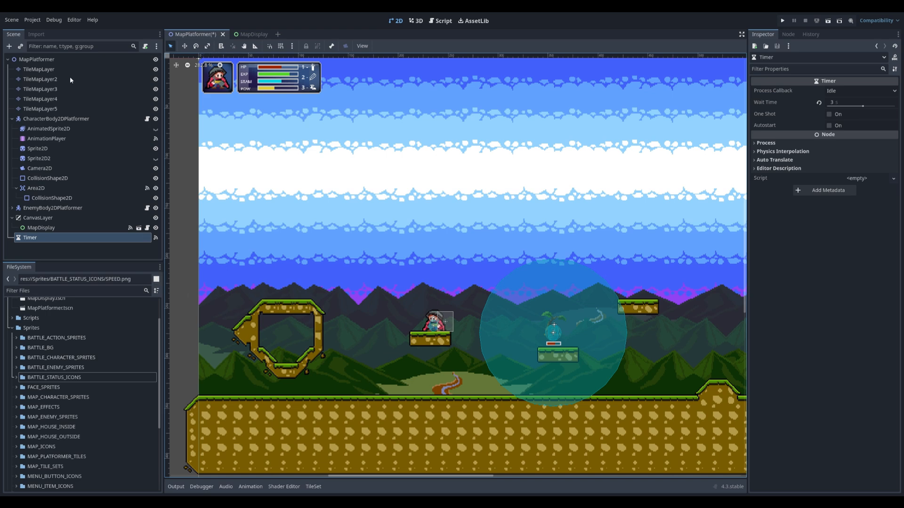
Add four Parallax2D nodes as children of the MapPlatformer root
click(45, 60)
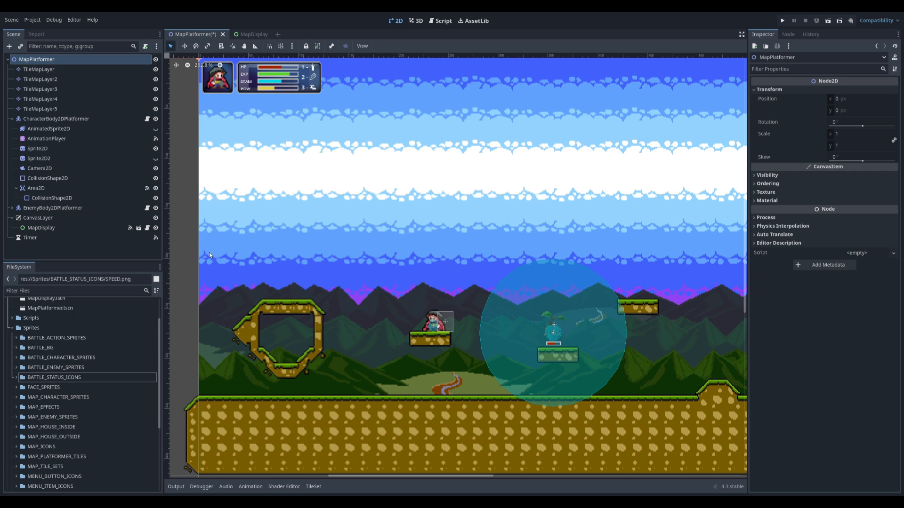
double_click(218, 310)
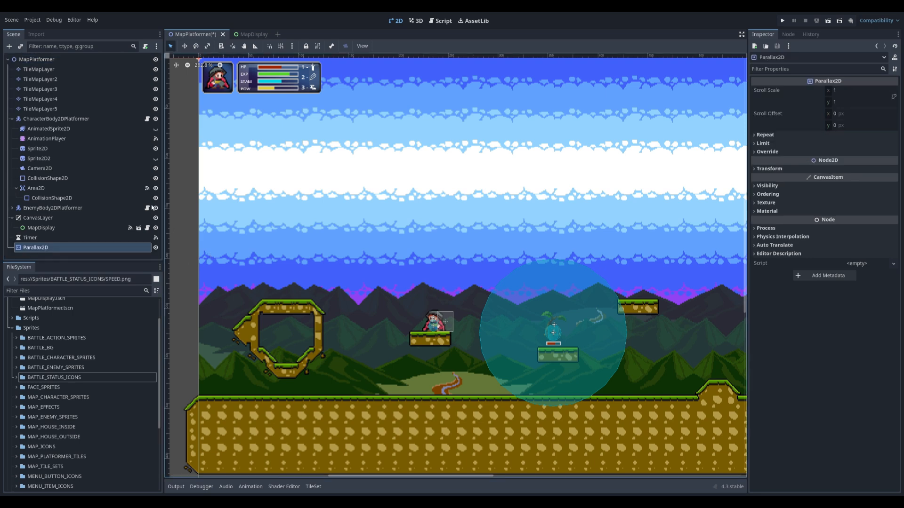
key(ctrl+d)
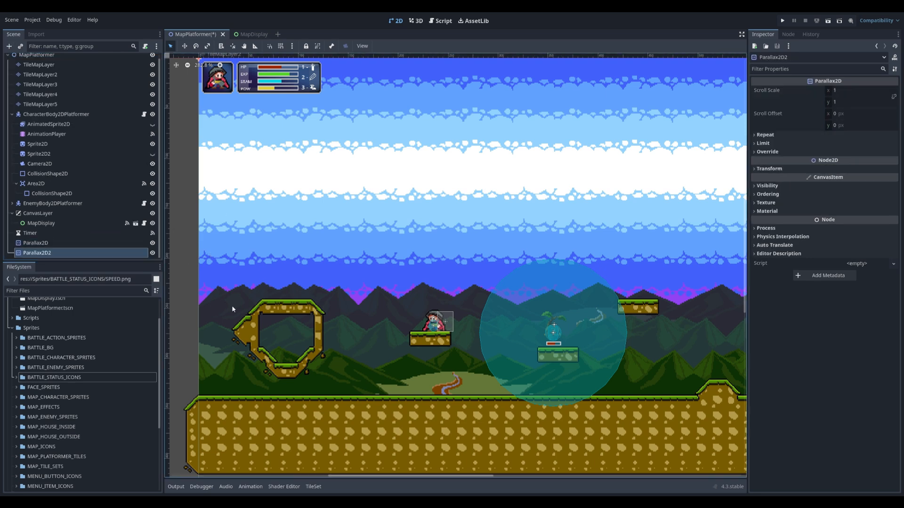
scroll(38, 71, up, 1)
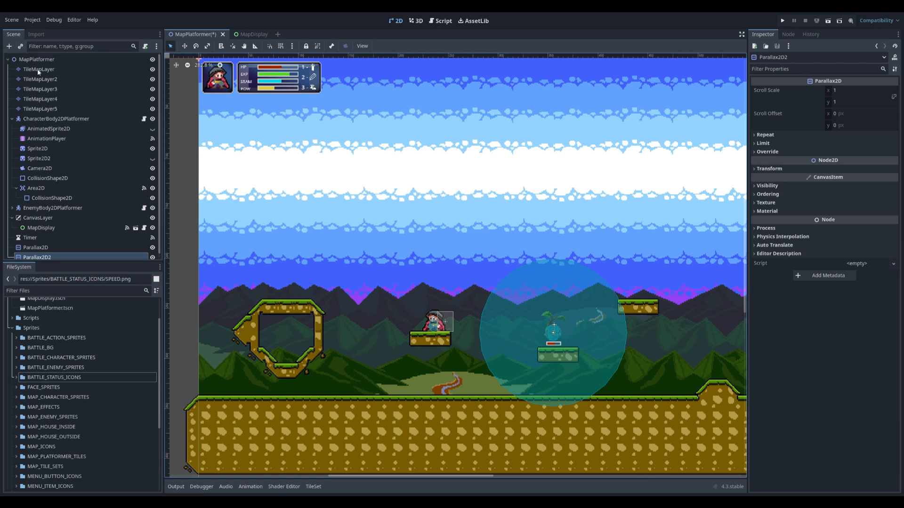
click(37, 60)
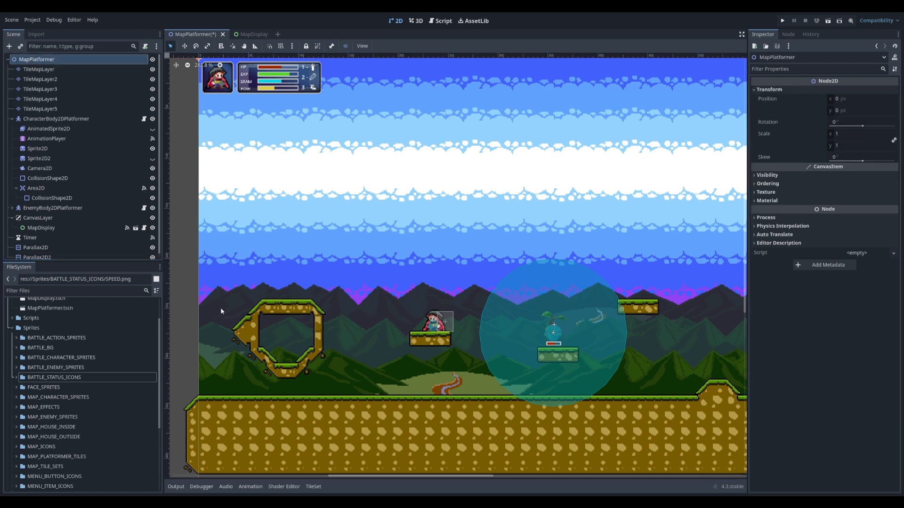
key(ctrl+v)
scroll(73, 132, up, 1)
click(30, 60)
key(ctrl+v)
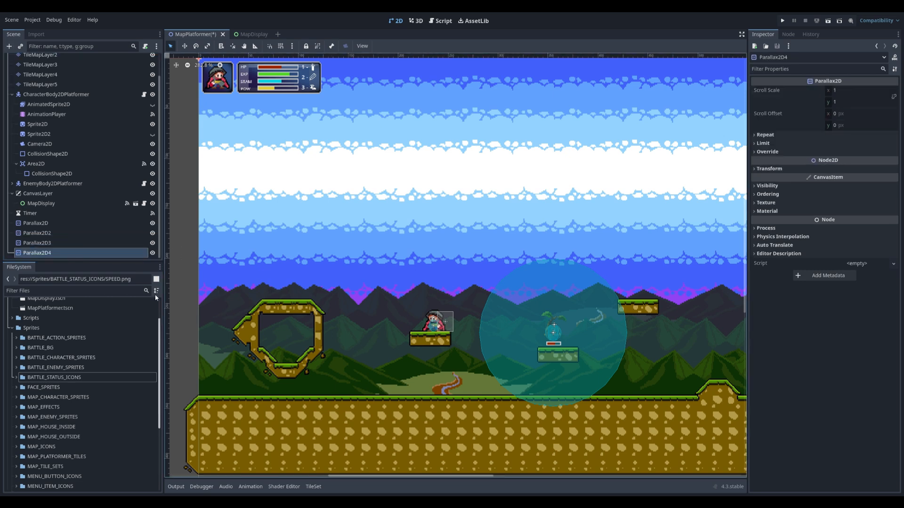
Reorder the four Parallax2D nodes so each sits directly above its matching layer, from TileMapLayer to TileMapLayer4
scroll(57, 228, up, 2)
drag(56, 247, 53, 68)
drag(38, 254, 55, 88)
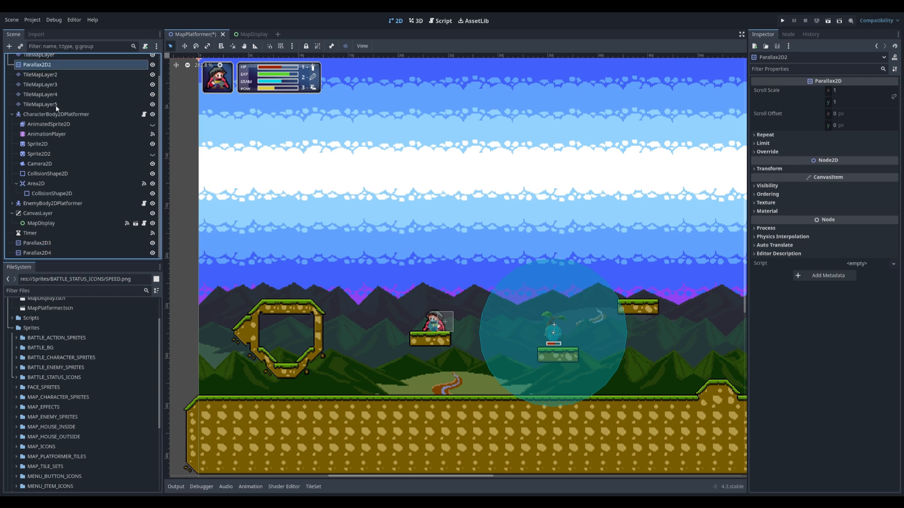
drag(38, 243, 64, 85)
drag(42, 253, 63, 102)
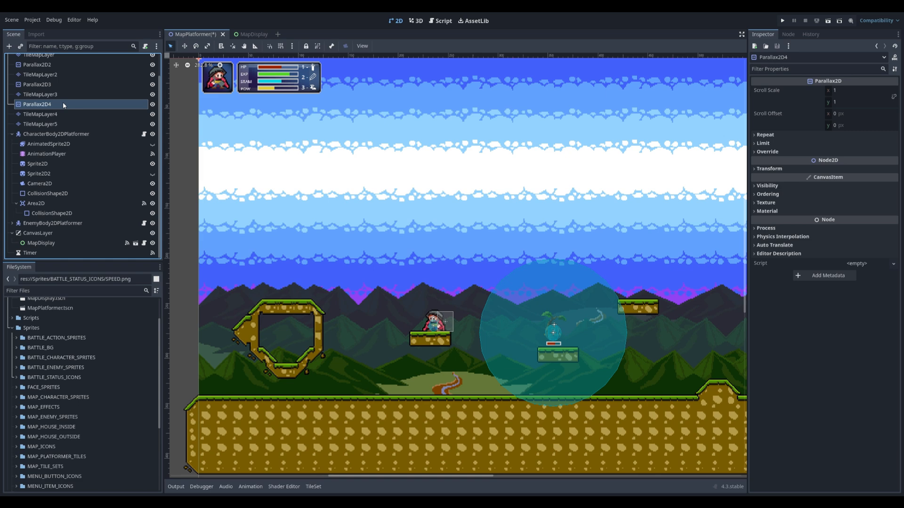
Nest TileMapLayer4 under Parallax2D4 and set that parallax node's horizontal scroll scale to 0.8
drag(47, 113, 46, 103)
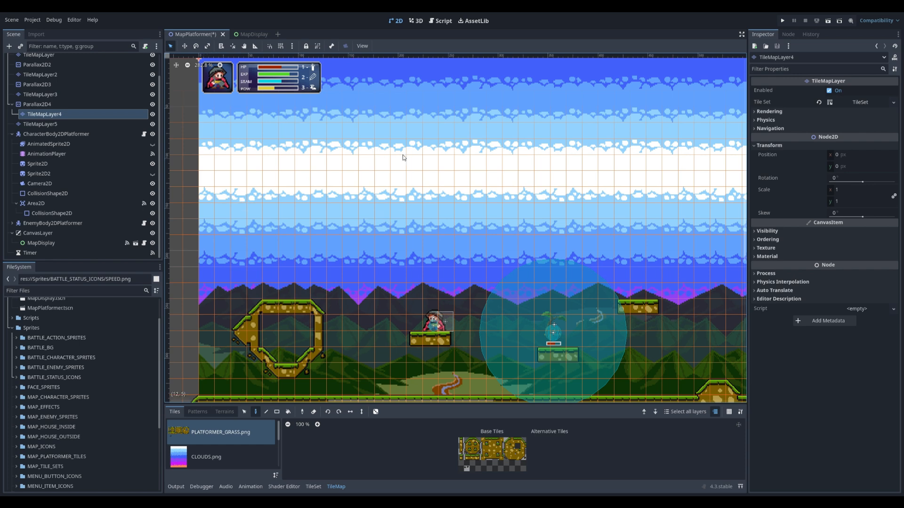
click(38, 105)
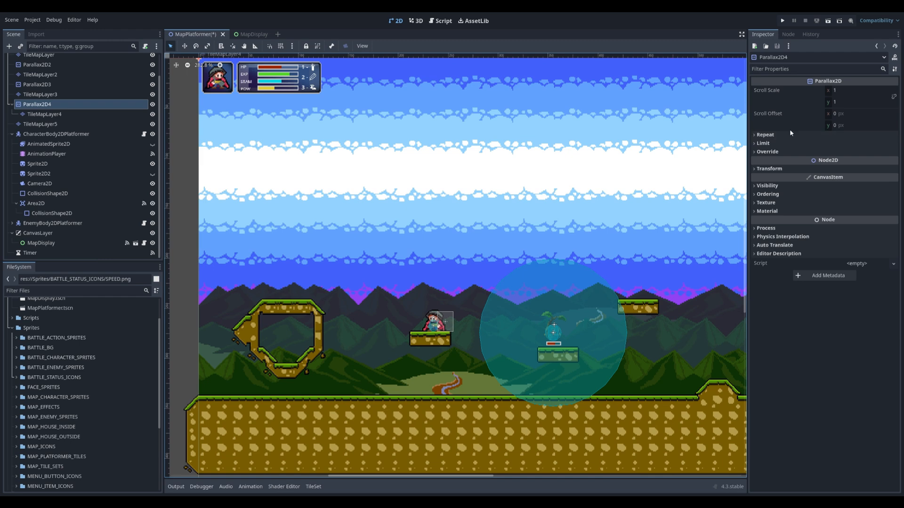
click(835, 91)
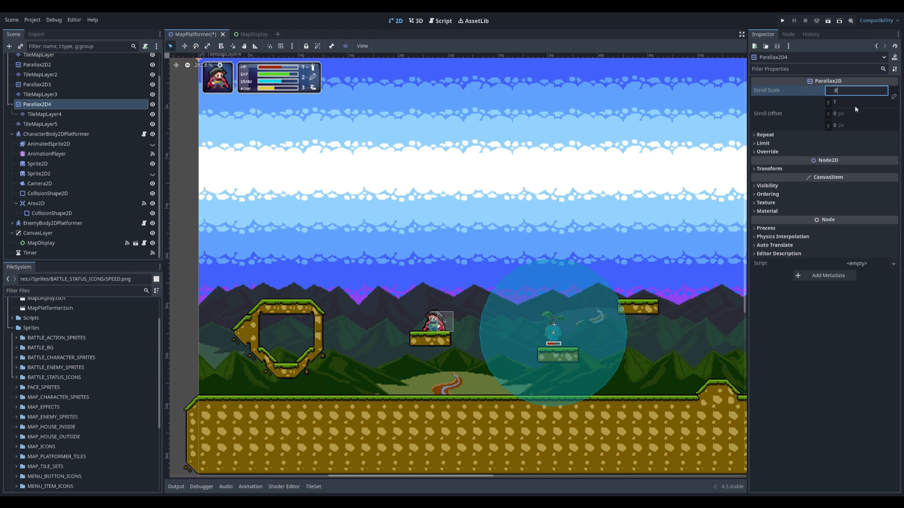
key(Return)
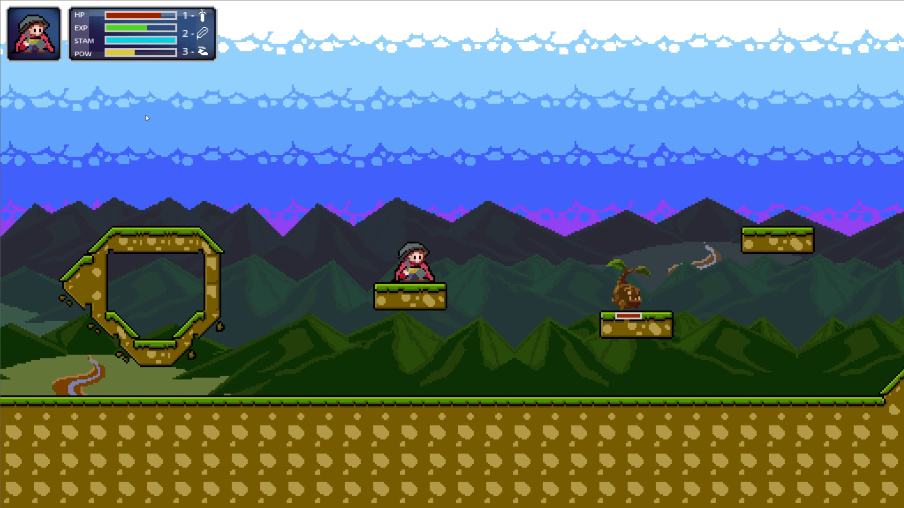
Walk the character through the level in the running game to check the parallax scrolling of the nearest mountains
key(Left)
key(Right)
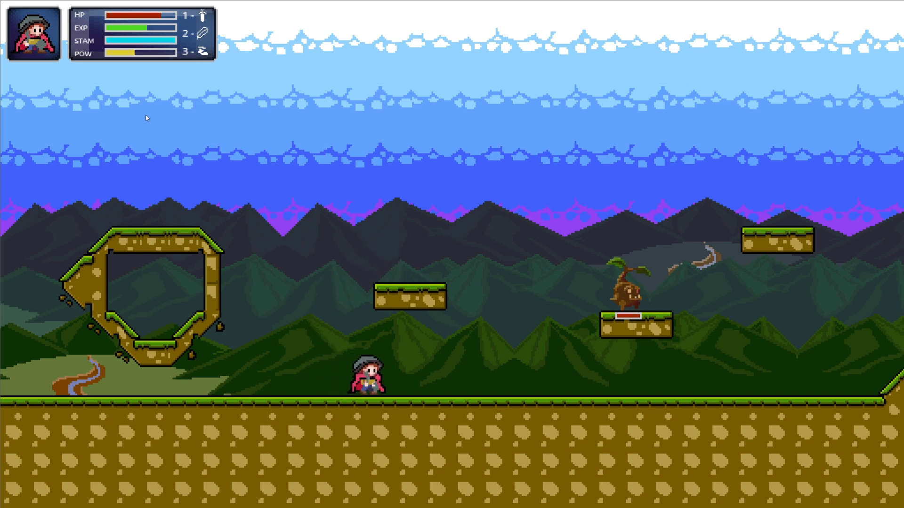
key(Right)
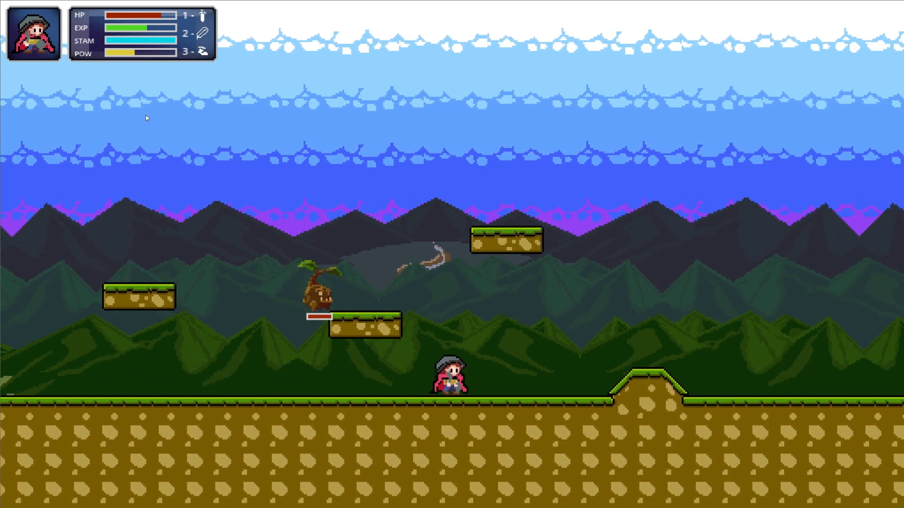
key(Right)
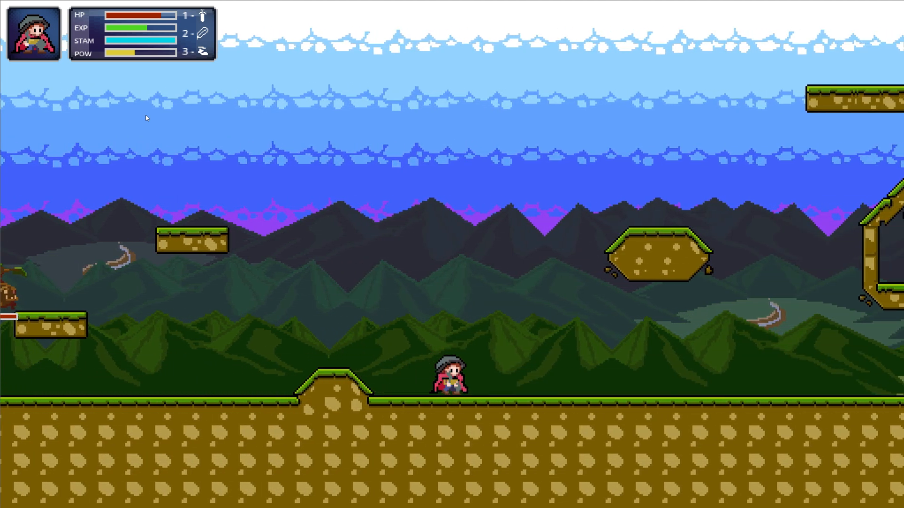
key(Right)
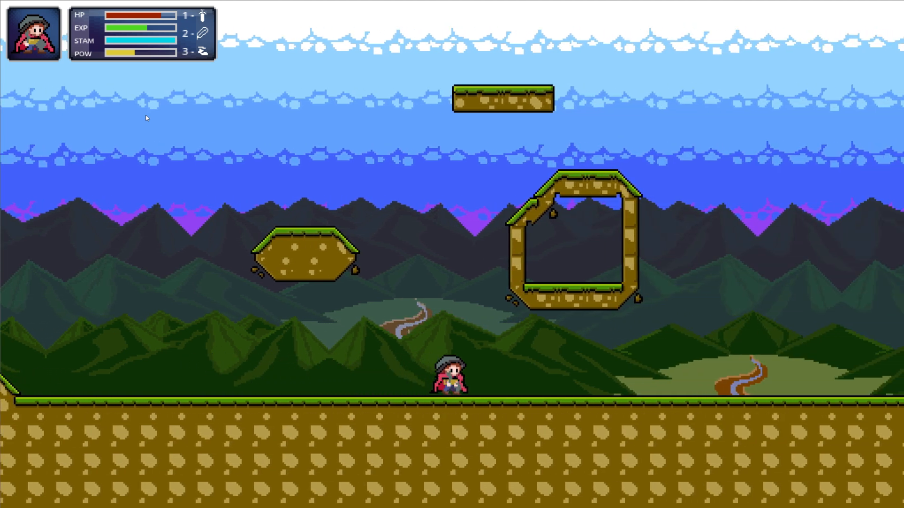
key(Right)
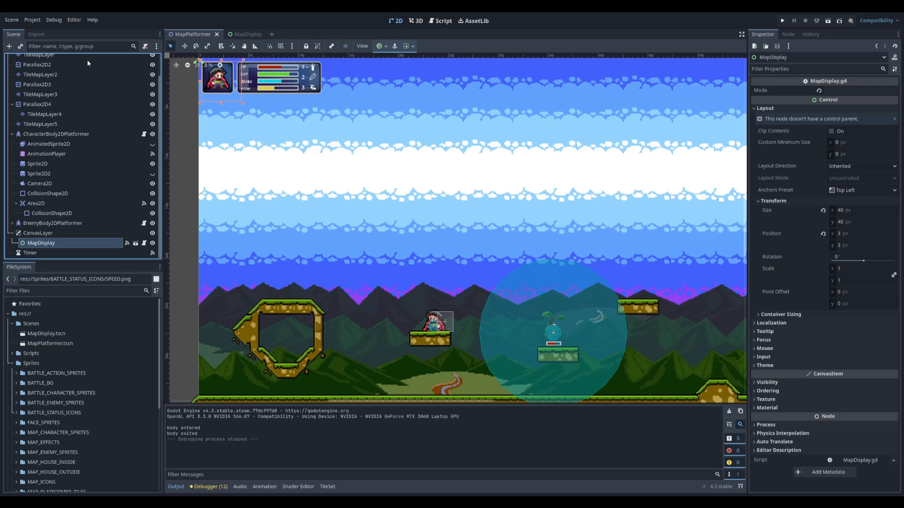
Set the horizontal scroll scale of Parallax2D3 to 0.6
scroll(69, 218, up, 2)
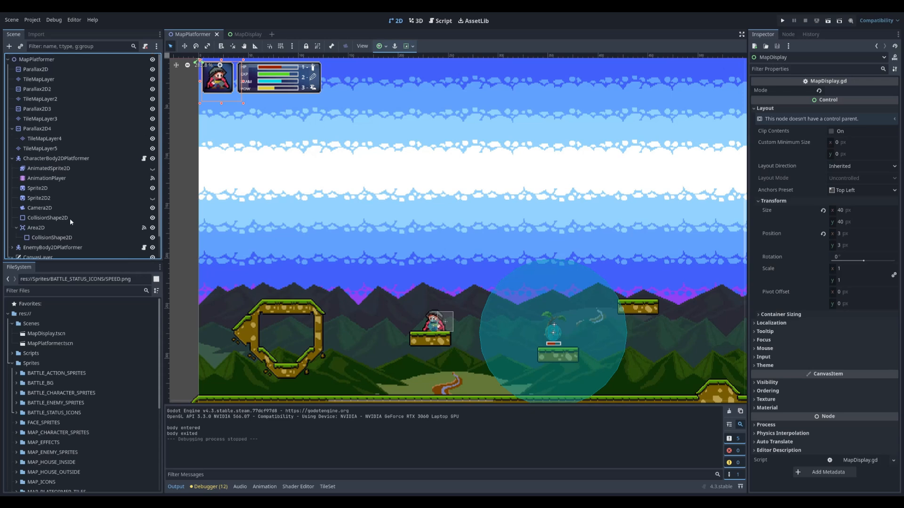
click(40, 110)
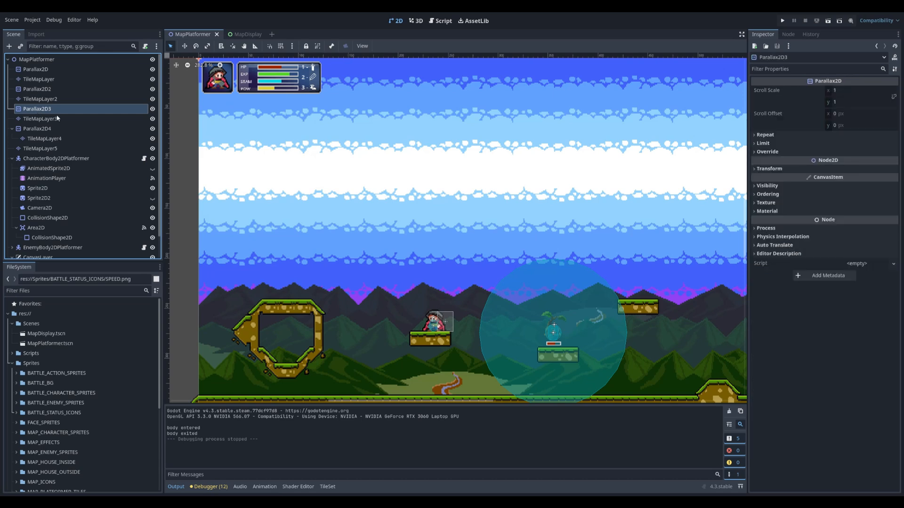
click(843, 90)
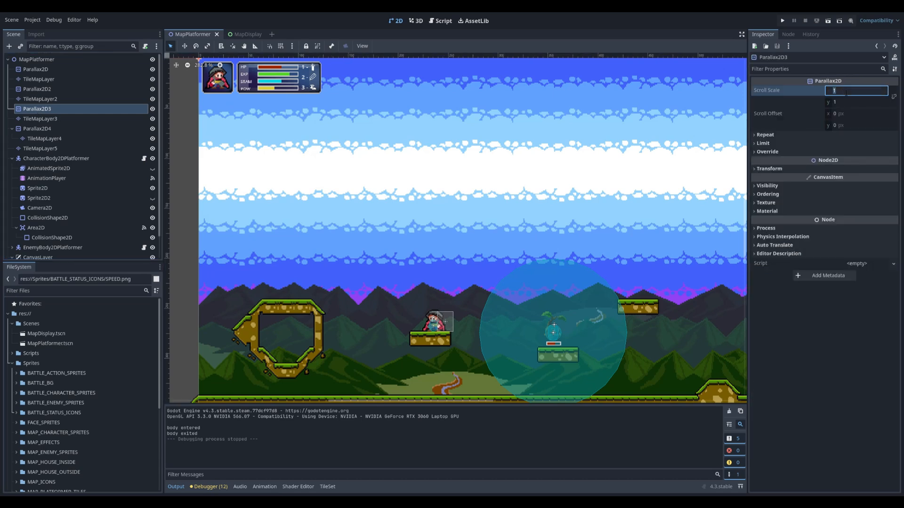
text(.6)
key(Return)
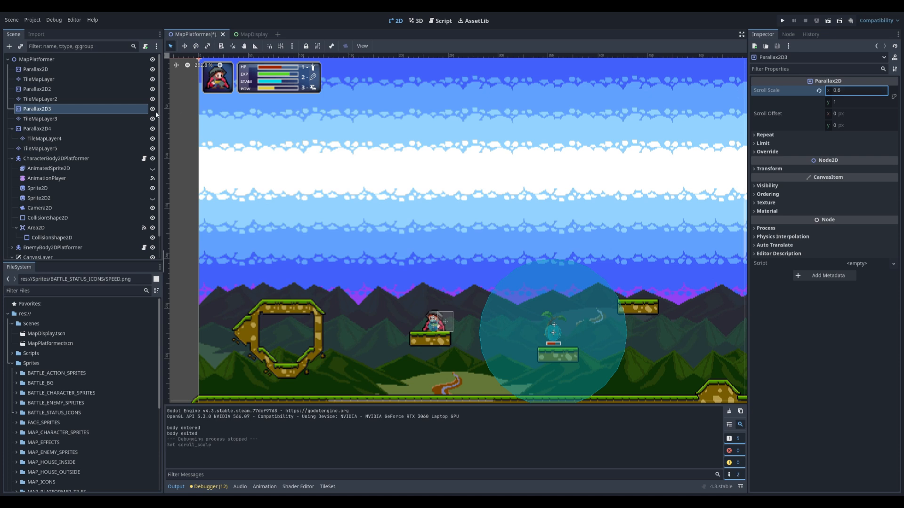
Change the horizontal scroll scale of Parallax2D2
click(37, 89)
click(846, 94)
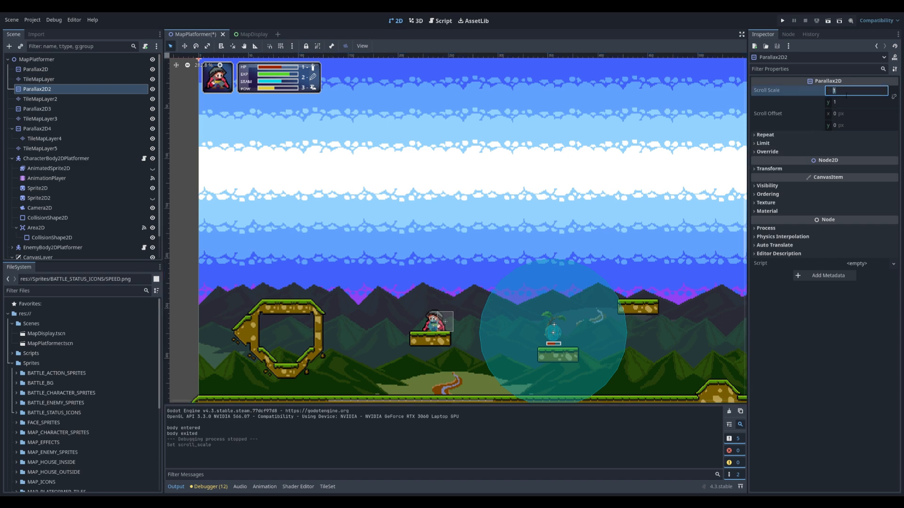
key(BackSpace)
key(Return)
Set the horizontal scroll scale of the first Parallax2D node to 0.2
click(36, 70)
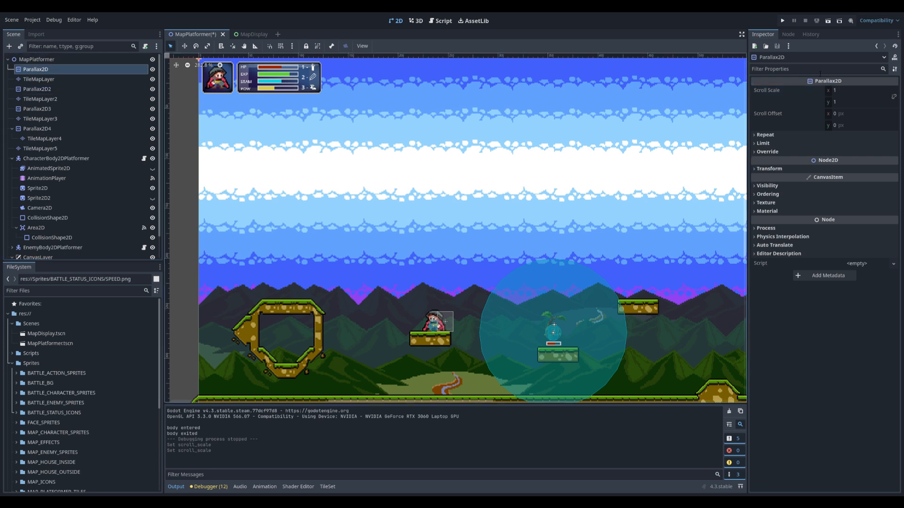
click(839, 91)
text(.2)
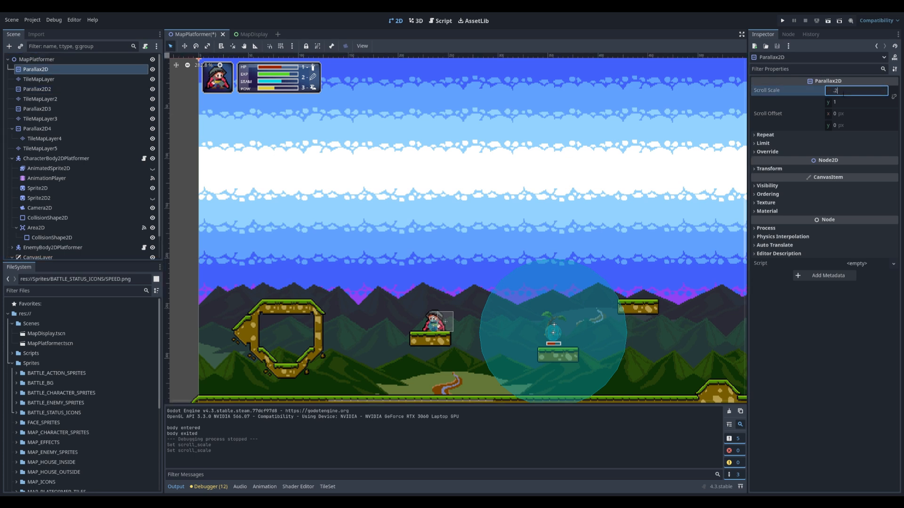
key(Return)
Nest TileMapLayer, TileMapLayer2 and TileMapLayer3 under Parallax2D, Parallax2D2 and Parallax2D3 respectively
click(40, 79)
drag(40, 79, 48, 113)
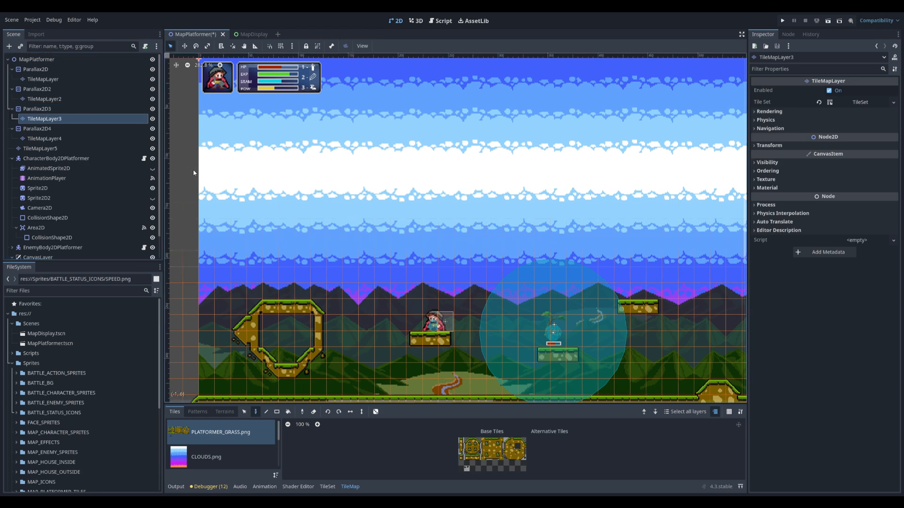
Hide Parallax2D4 and paint a band of light blue CLOUDS.png tiles across the sky on TileMapLayer3
click(152, 129)
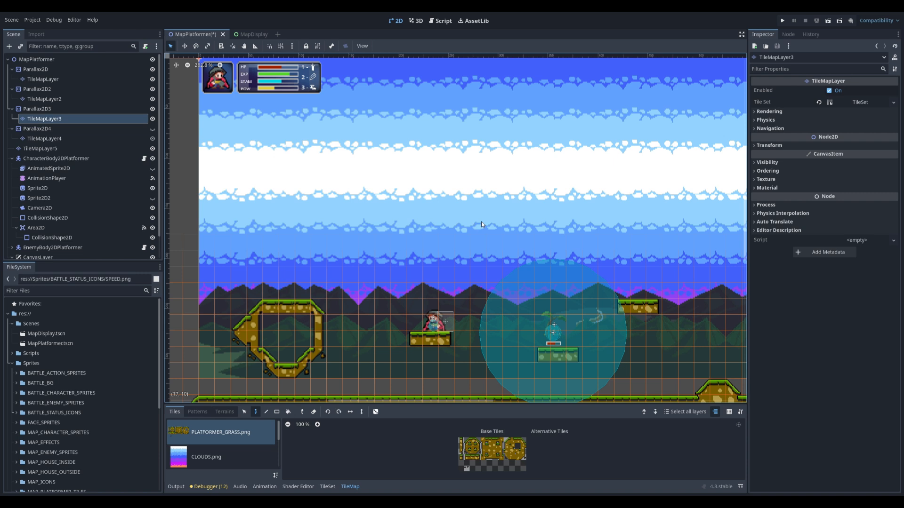
click(236, 457)
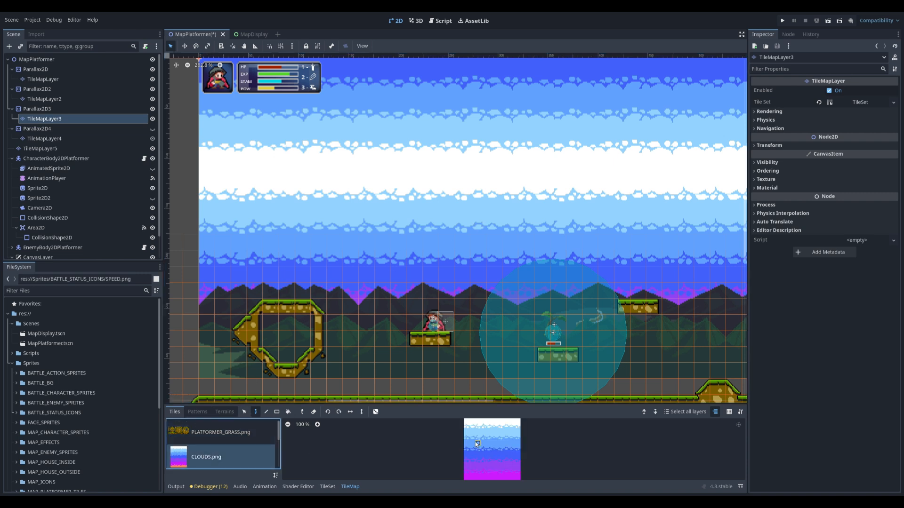
drag(467, 431, 516, 439)
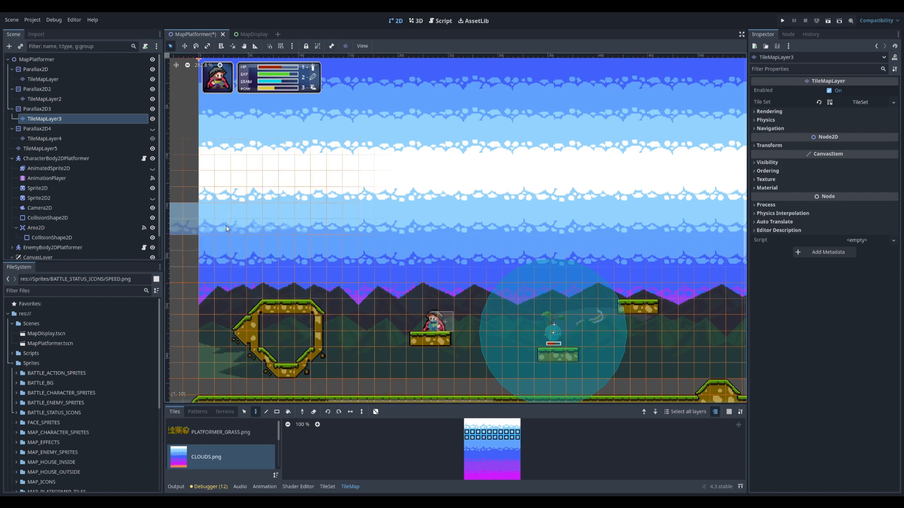
scroll(225, 229, down, 4)
drag(258, 224, 491, 223)
middle_drag(492, 222, 236, 233)
drag(431, 229, 513, 224)
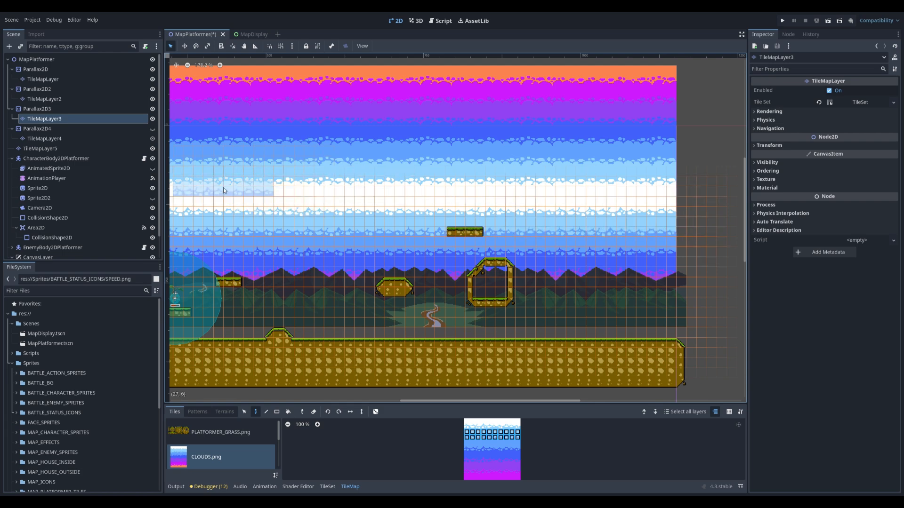
Hide Parallax2D3 to expose the farther mountain layer behind it
click(153, 110)
click(152, 108)
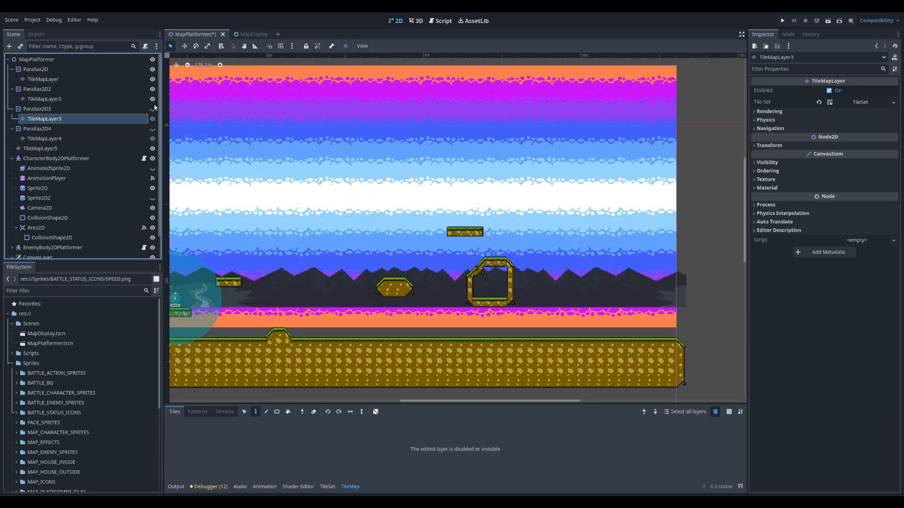
Paint a horizontal band of deeper blue CLOUDS.png tiles across the sky just above the mountains on TileMapLayer2
click(50, 91)
middle_drag(291, 188, 365, 170)
click(47, 101)
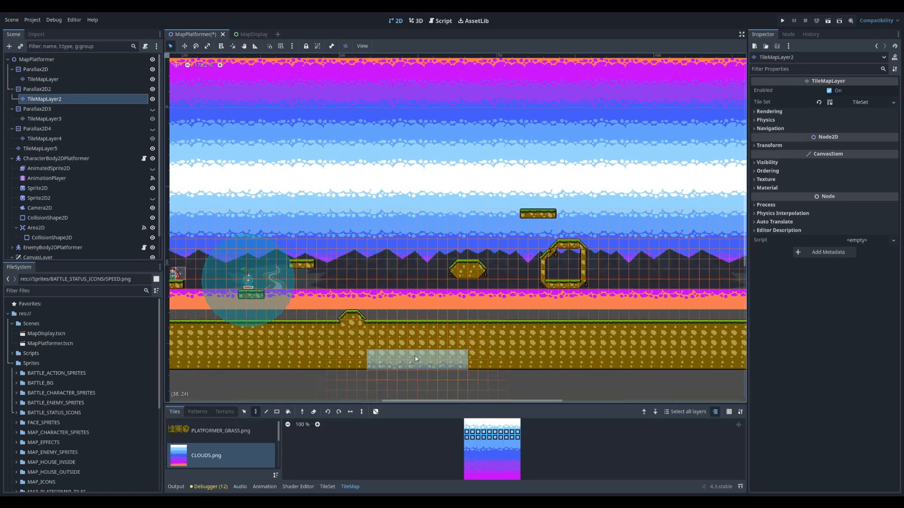
drag(468, 443, 517, 450)
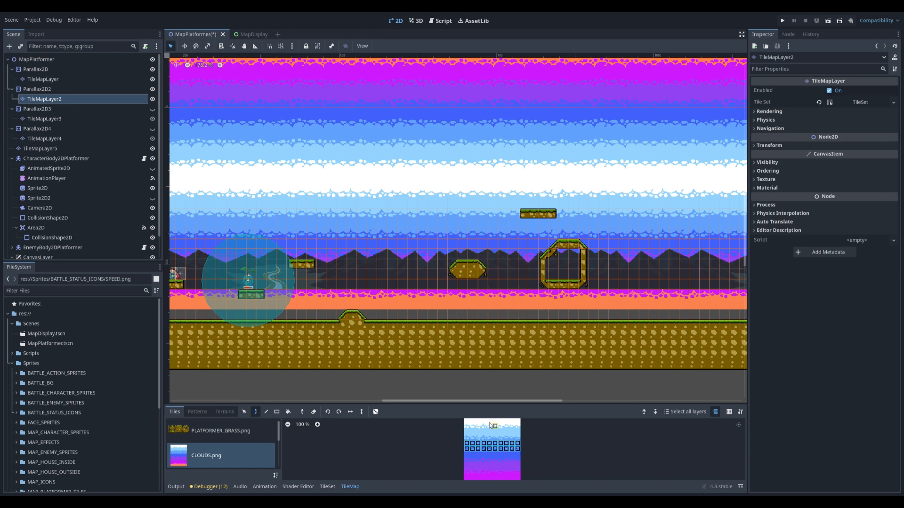
middle_drag(257, 228, 408, 235)
middle_drag(273, 241, 371, 245)
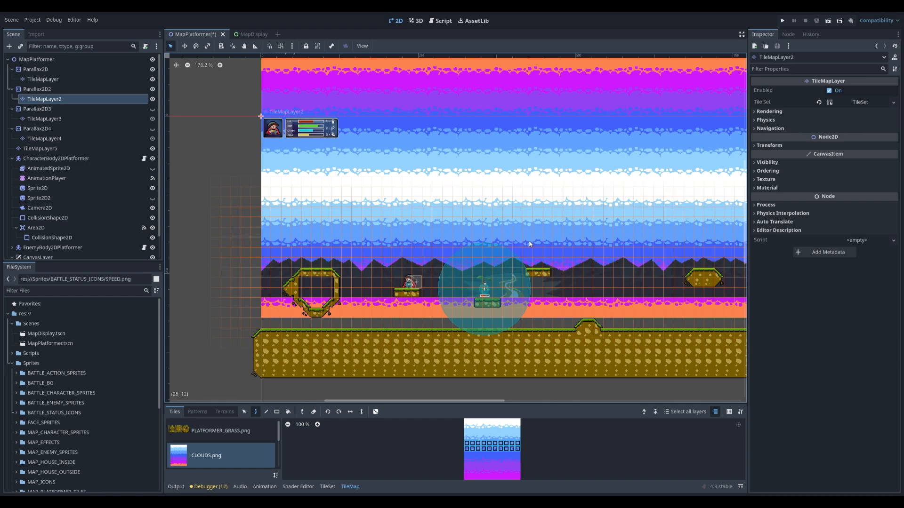
middle_drag(602, 244, 275, 251)
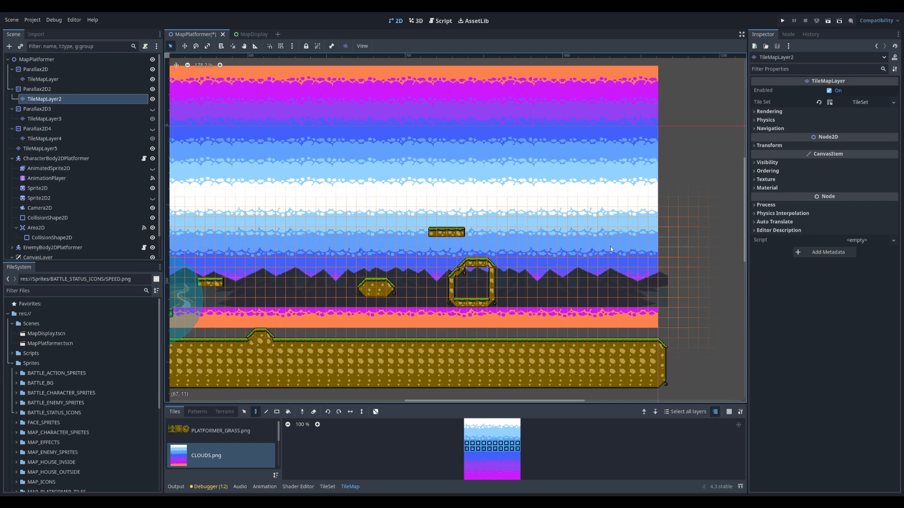
scroll(455, 284, down, 1)
middle_drag(447, 287, 582, 270)
middle_drag(497, 276, 593, 292)
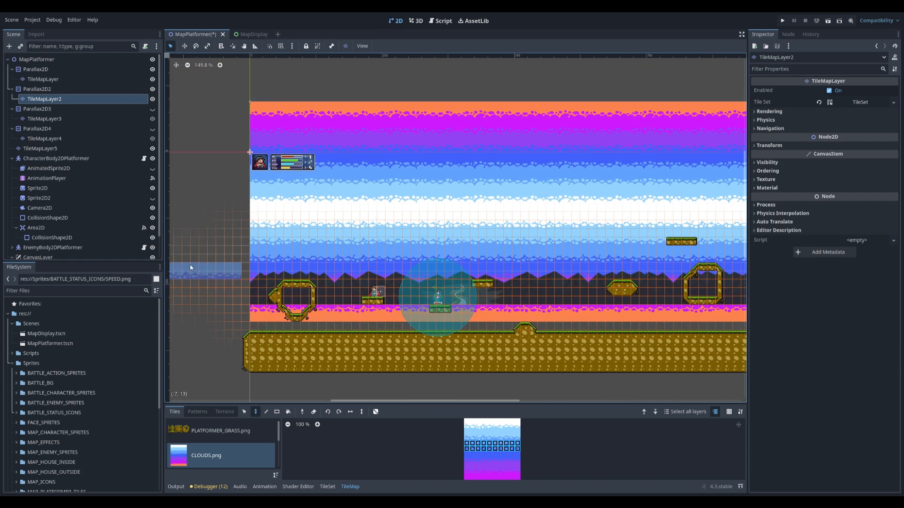
Make Parallax2D3 and Parallax2D4 visible again in the scene
click(41, 69)
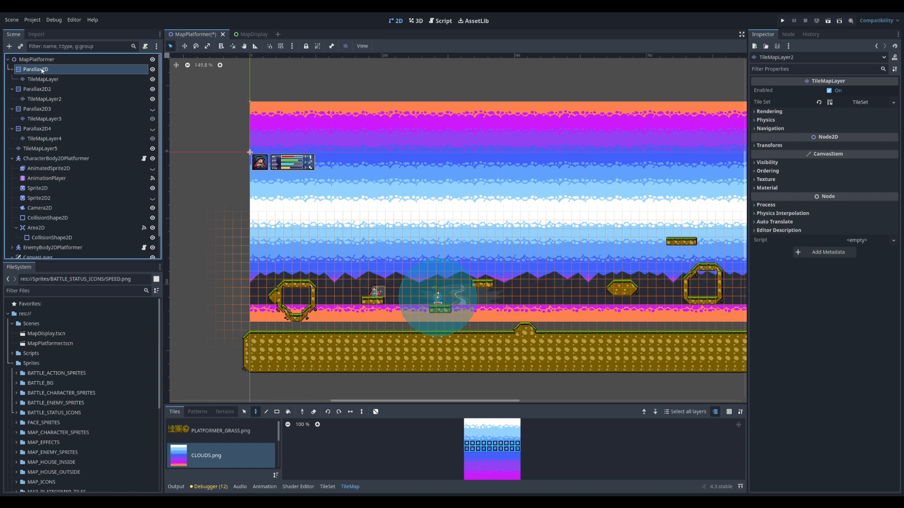
scroll(362, 262, up, 2)
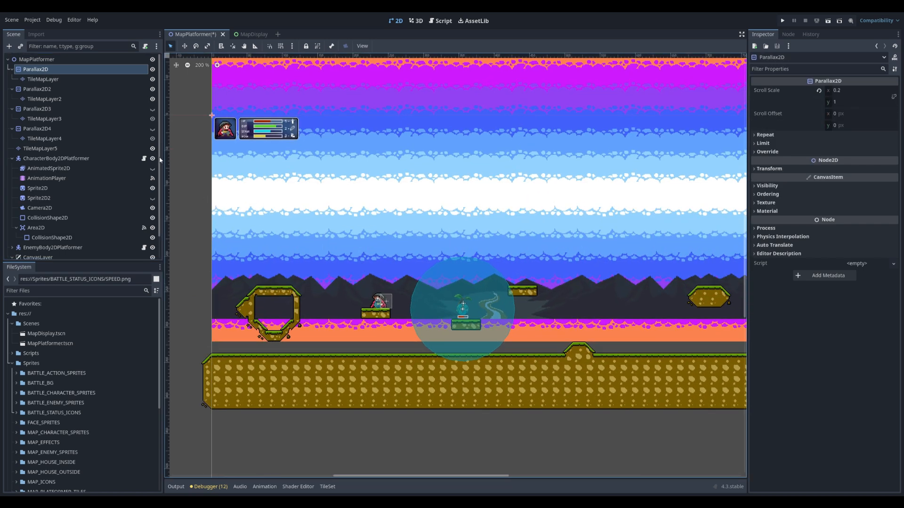
click(154, 113)
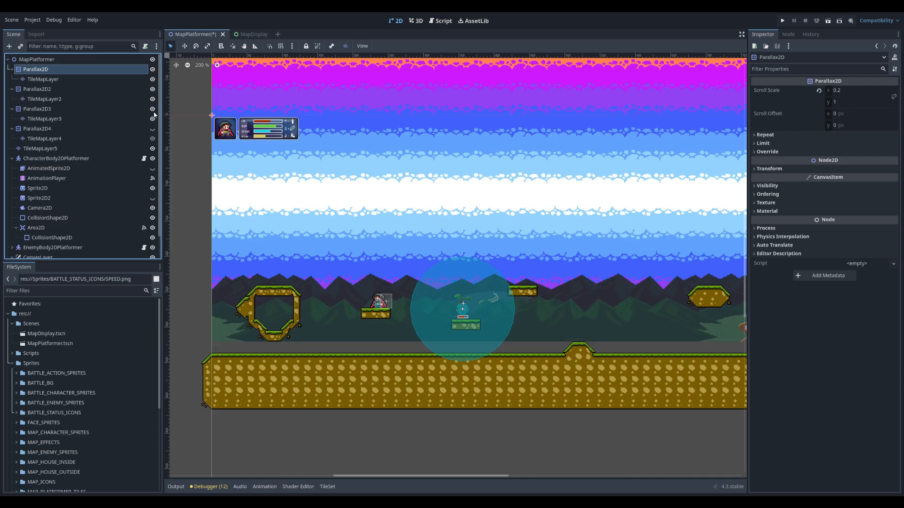
click(153, 130)
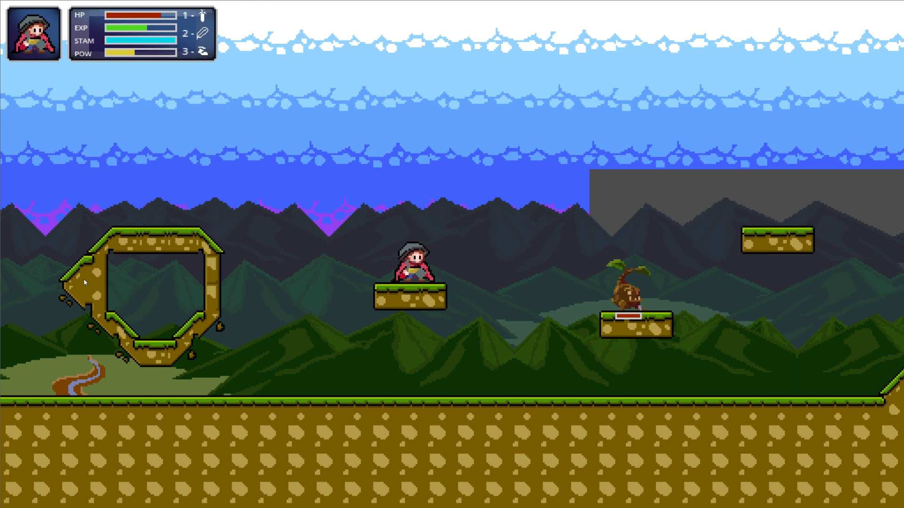
Walk the character from the starting platform to the far right end of the map to check the parallax layers' movement and coverage
key(Left)
key(Right)
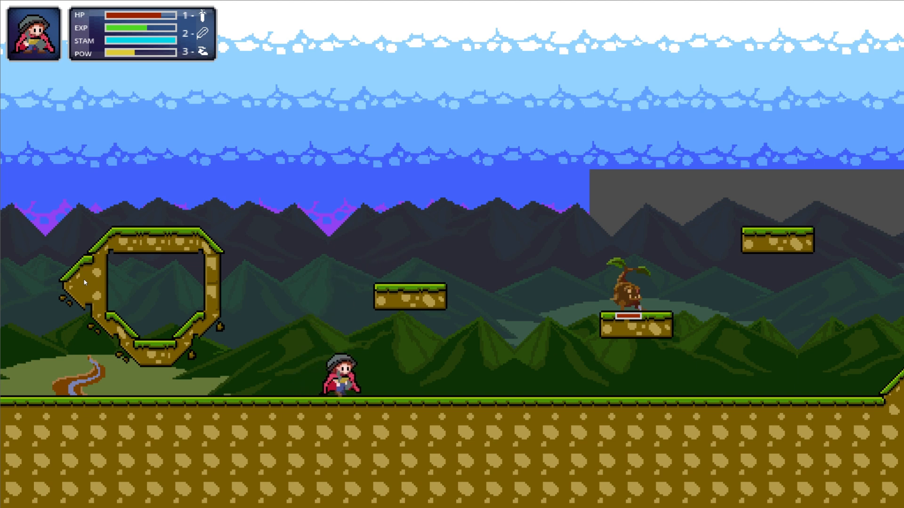
key(Right)
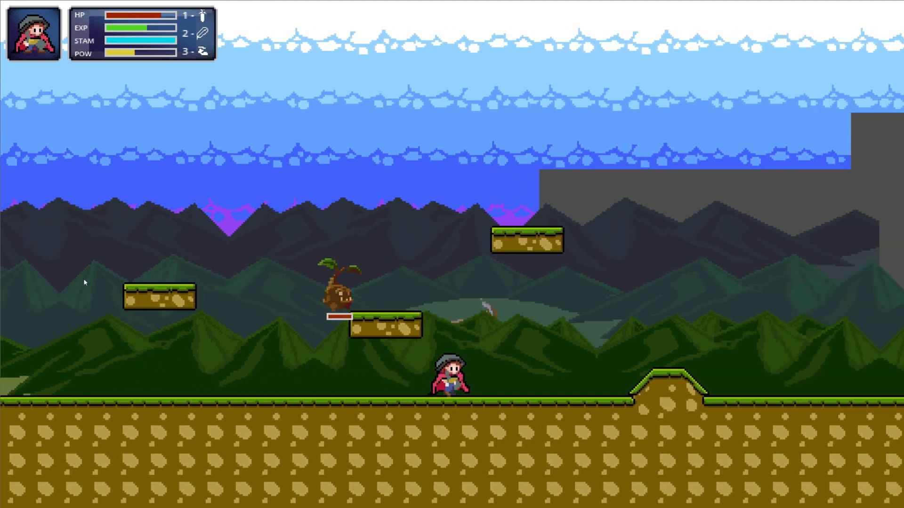
key(Right)
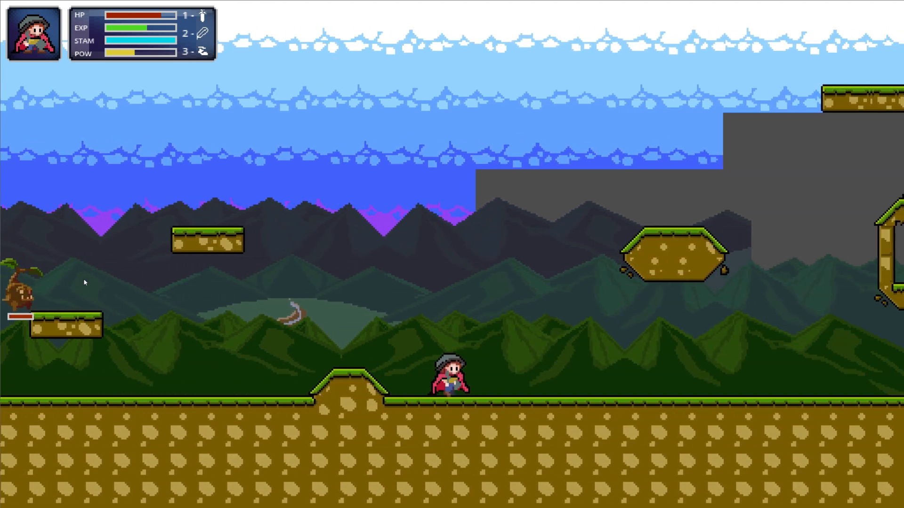
key(Right)
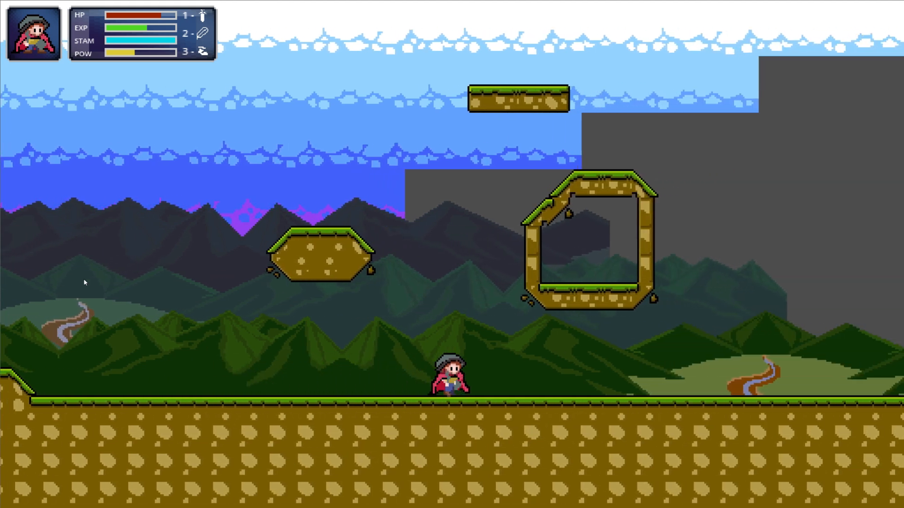
key(Right)
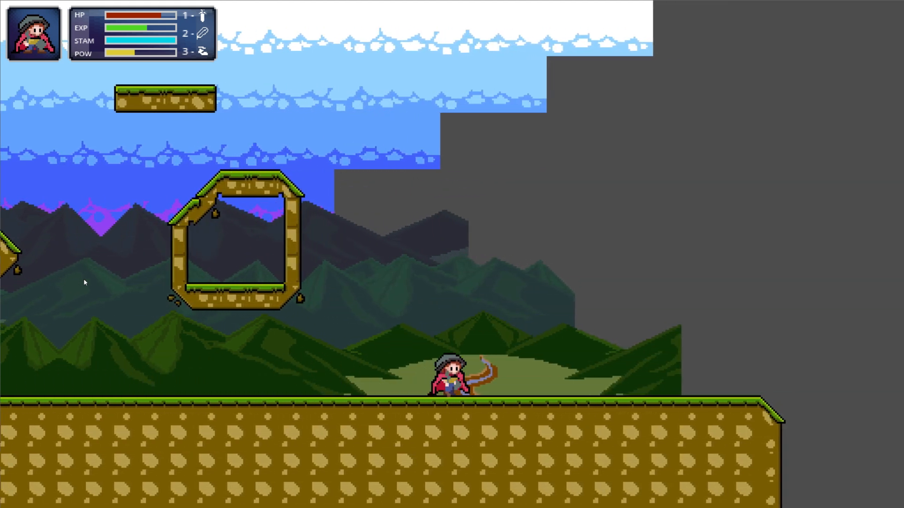
key(Right)
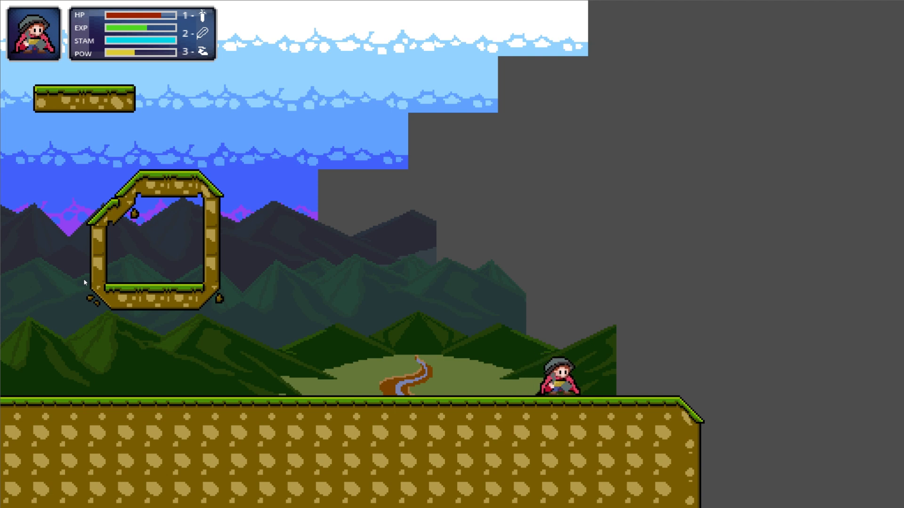
key(Right)
key(Right)
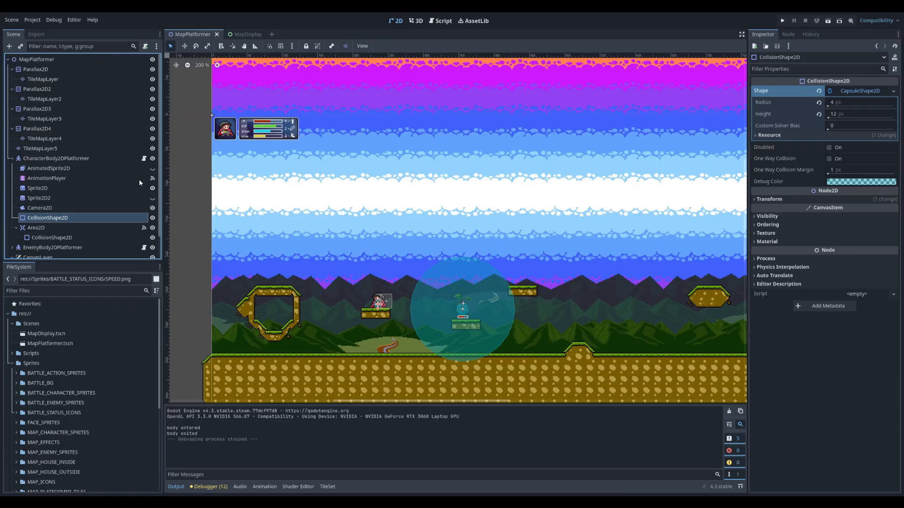
In the CharacterBody2DPlatformer script, add print statements to _ready() for the positions of camera, Parallax2D, Parallax2D2 and Parallax2D3
click(144, 158)
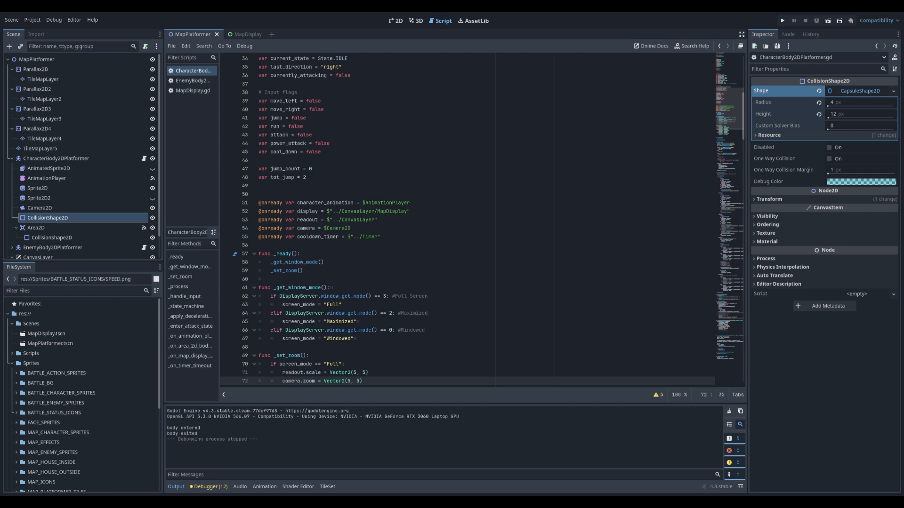
click(302, 271)
click(271, 279)
key(Return)
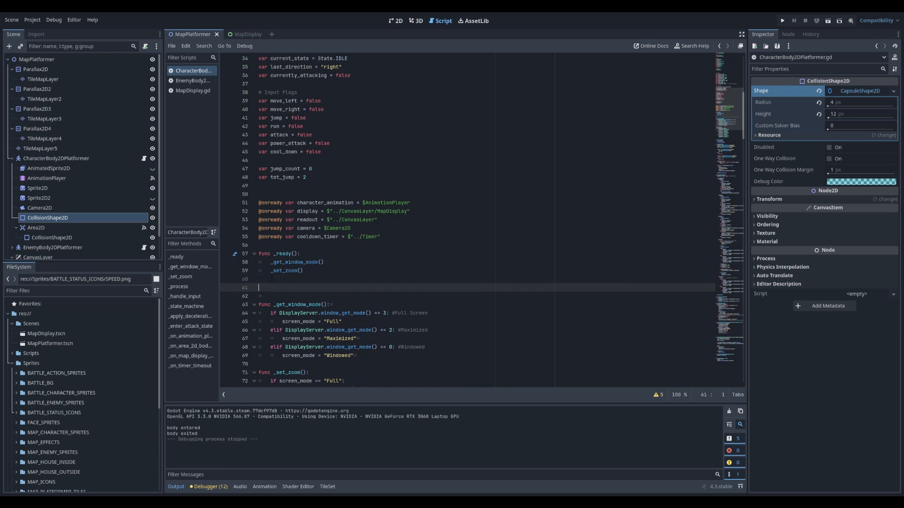
text(print(str(camera.position)) print(str($"../Parallax2D".position)) print(str($"../Parallax2D2".position)) print(str($"../Parallax2D3".position)))
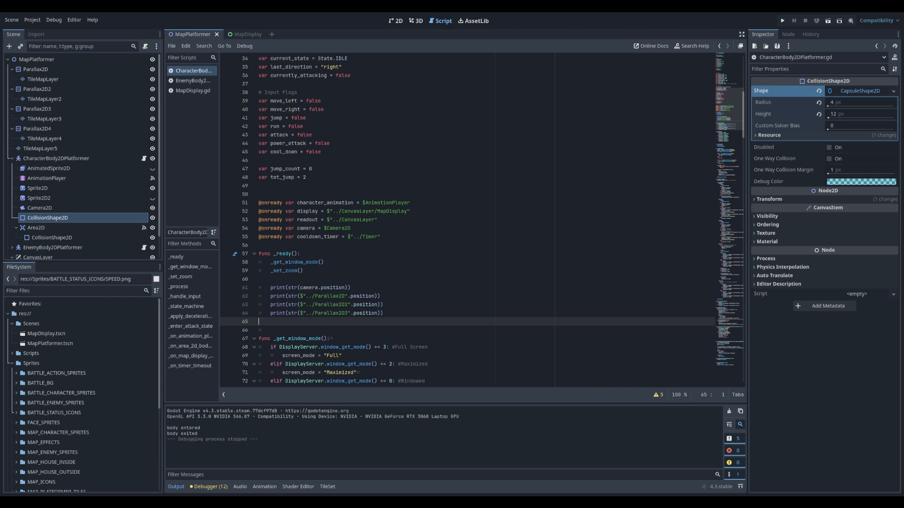
Duplicate the Parallax2D3 print line, change it to Parallax2D4, and run the current scene to output the positions
drag(383, 312, 258, 314)
key(ctrl+c)
click(274, 321)
key(ctrl+v)
drag(345, 322, 349, 323)
text(4)
click(414, 331)
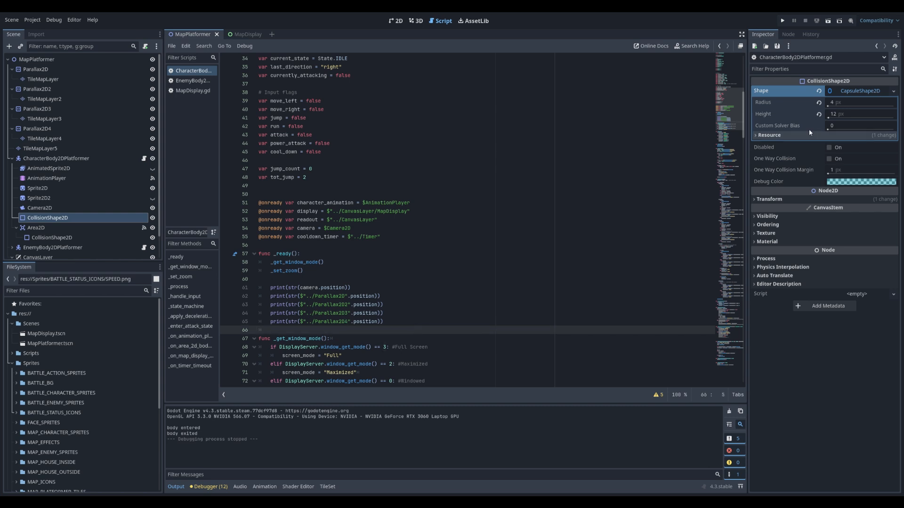
click(828, 21)
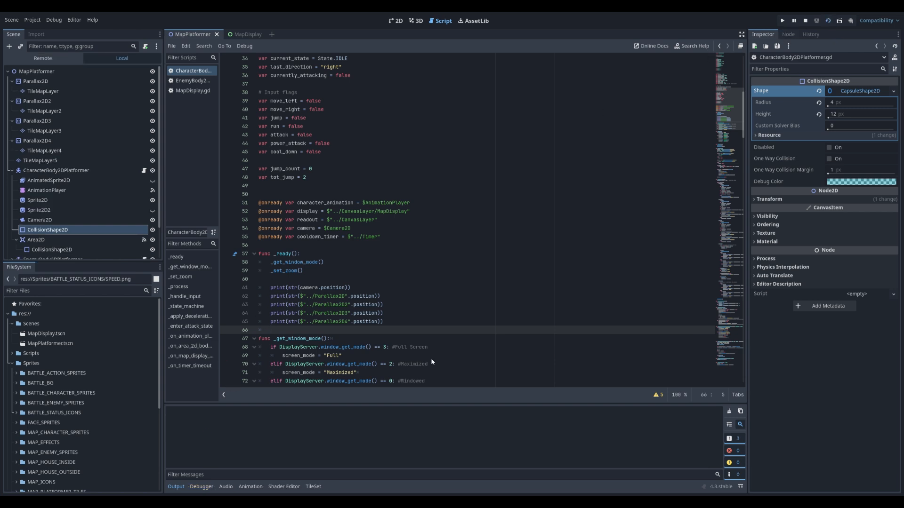
click(670, 70)
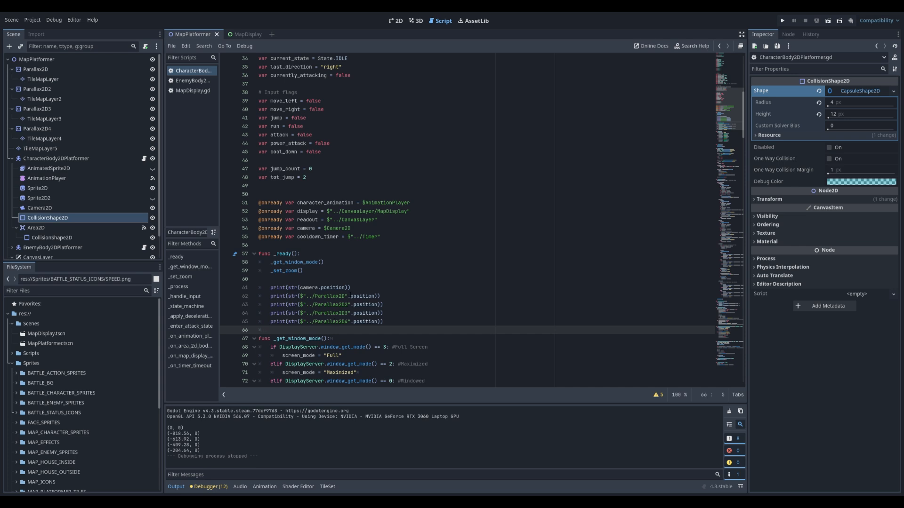
Add four copies of the expression $"../Parallax2D".position on separate lines below the print statements in _ready()
click(378, 296)
drag(374, 296, 301, 297)
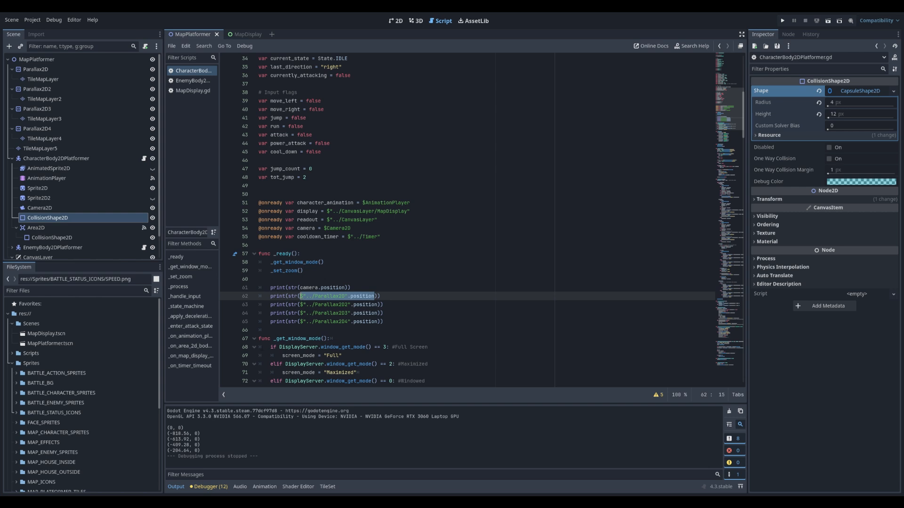
click(275, 333)
key(ctrl+v)
key(Return)
key(ctrl+v)
key(Return)
key(ctrl+v)
key(Return)
key(ctrl+v)
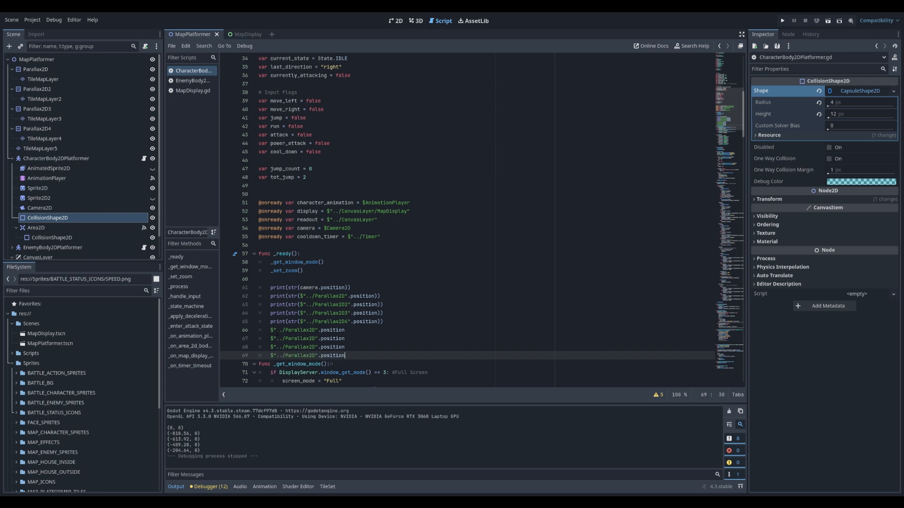
Change the second, third and fourth copied expressions to reference Parallax2D2, Parallax2D3 and Parallax2D4
click(316, 339)
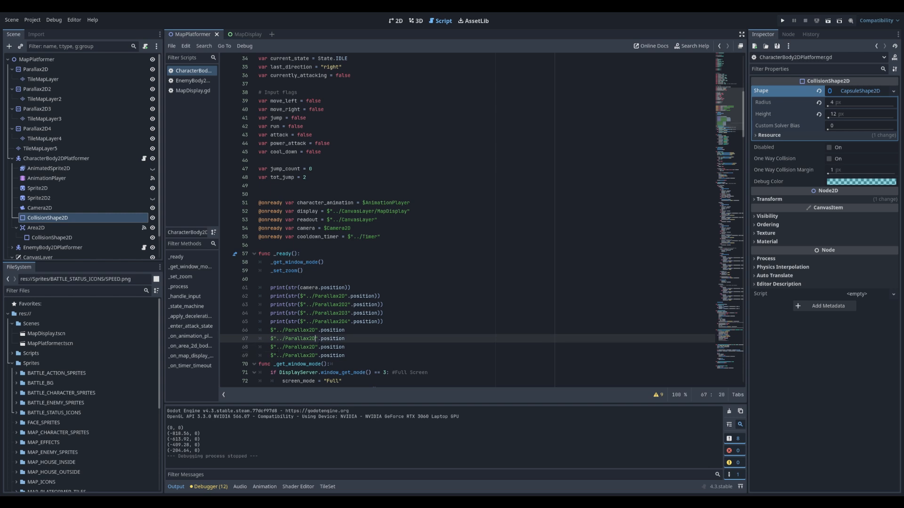
text(2)
click(317, 349)
text(3)
click(316, 358)
text(4)
click(377, 348)
Assign camera.position to the position of each of the four Parallax2D nodes in _ready()
drag(351, 287, 300, 288)
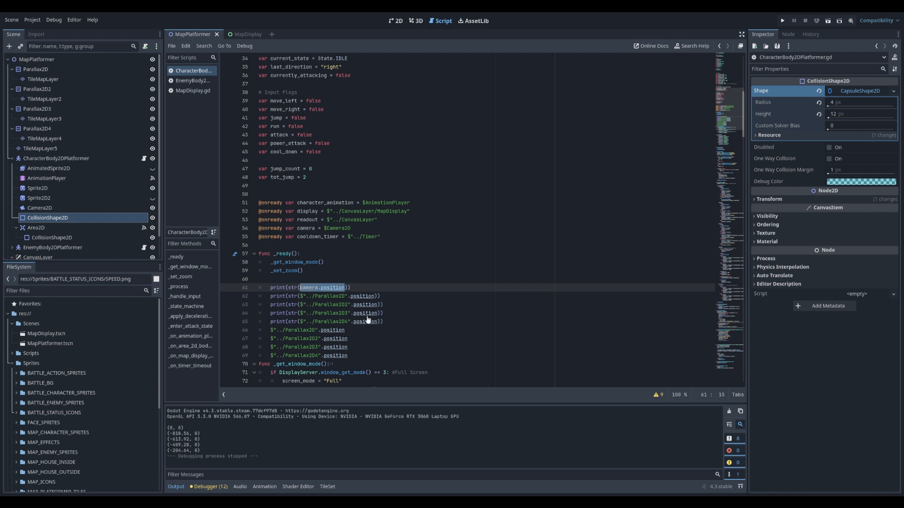
click(359, 331)
text(= camera.position)
click(368, 340)
text(=)
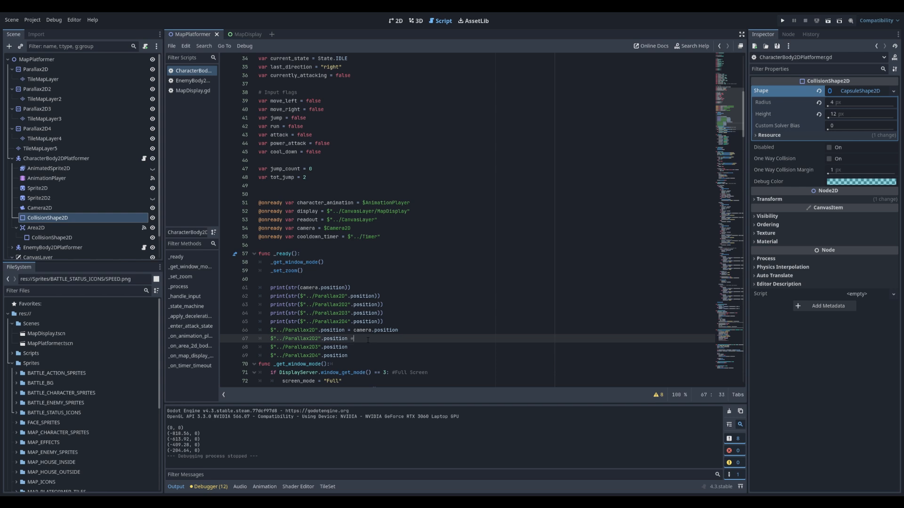
text( camera.position)
click(371, 351)
text(= camera.position)
click(380, 357)
text(= camera.position)
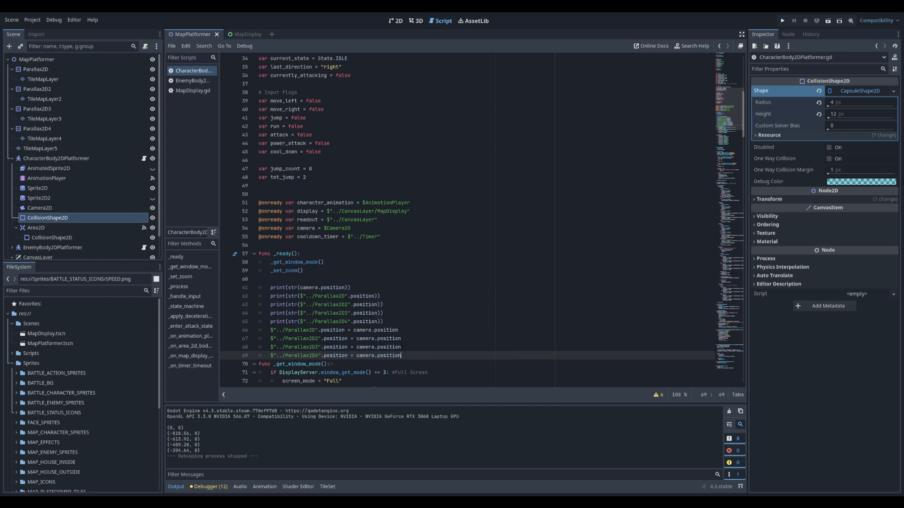
Rerun the current scene and walk the character left, then right across the map to check the background layers' alignment
click(831, 19)
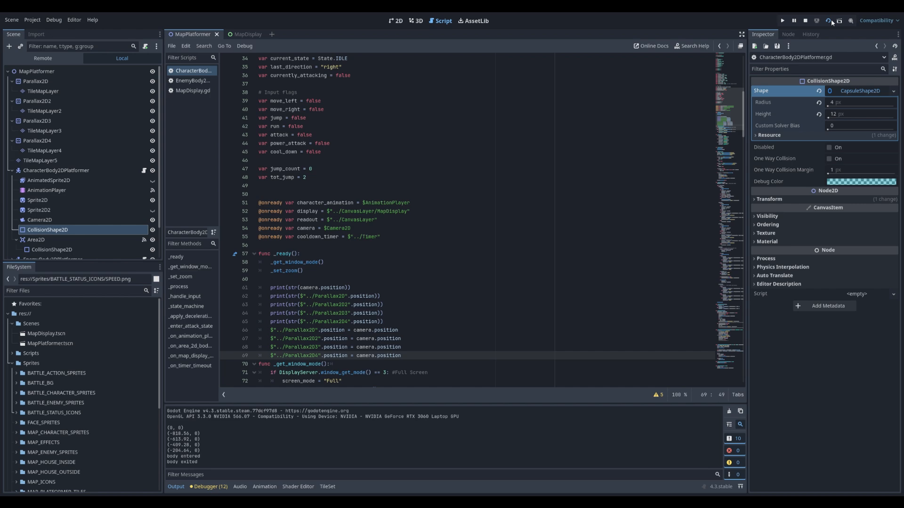
click(831, 20)
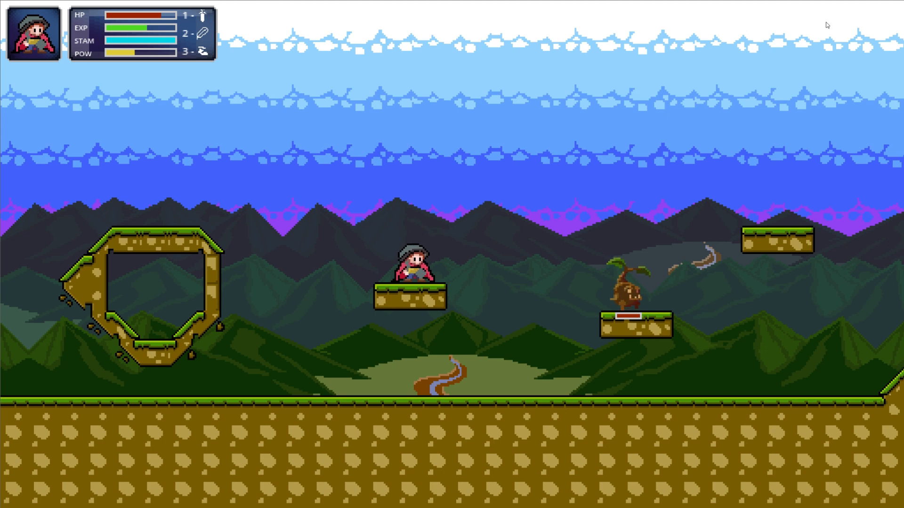
key(Left)
key(Left)
key(Right)
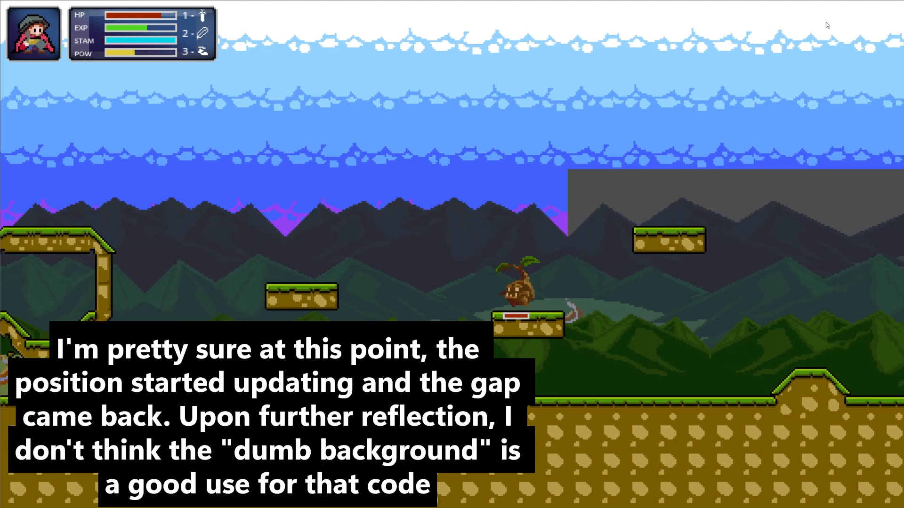
key(Right)
key(Right)
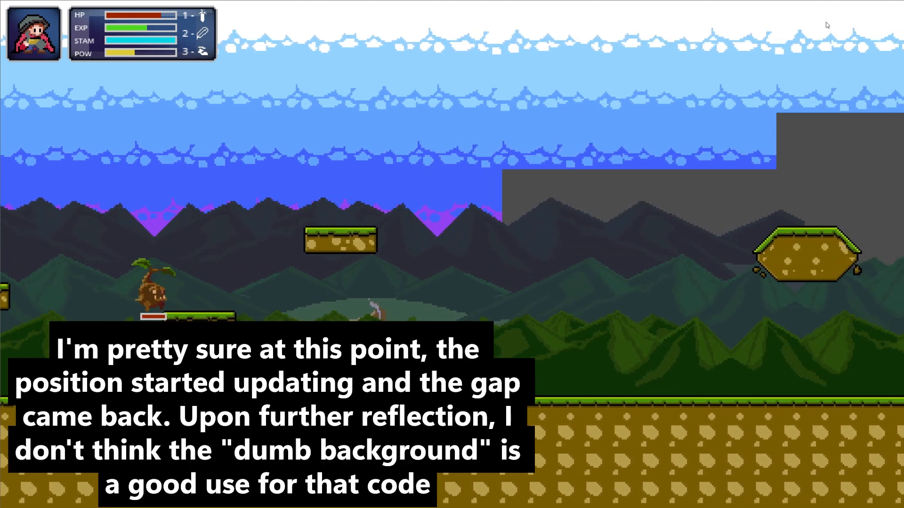
key(Right)
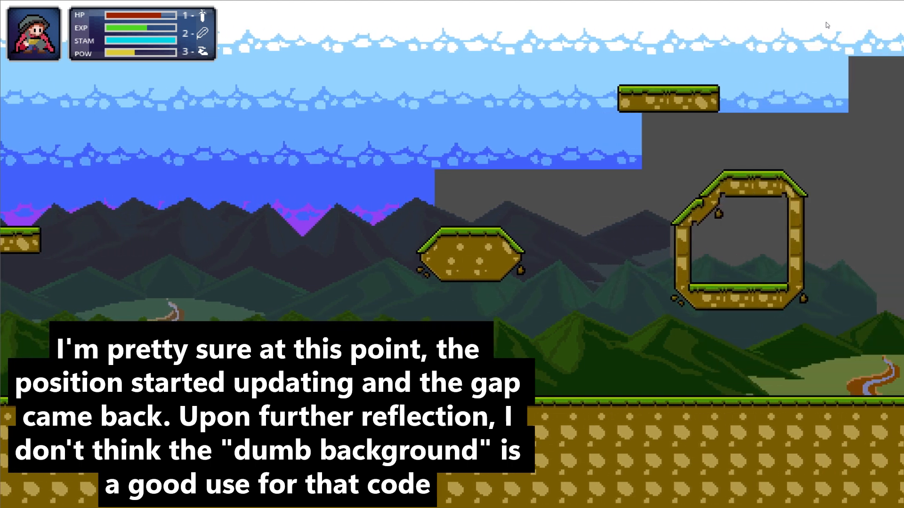
key(Right)
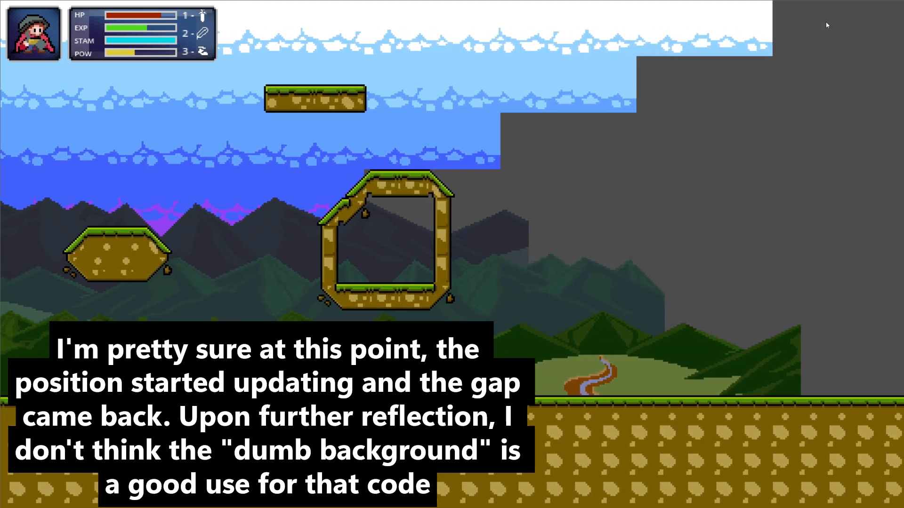
key(Right)
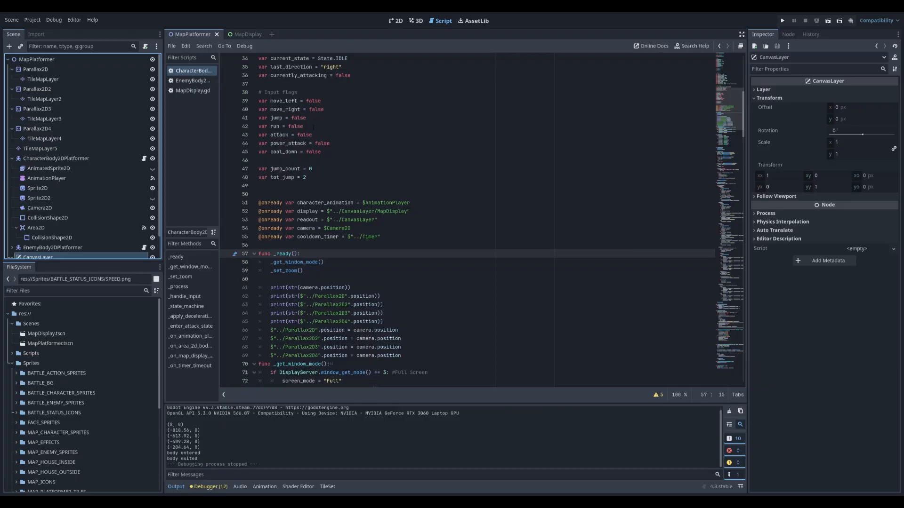
Set the horizontal repeat size of the Parallax2D4 node to 1152
click(388, 22)
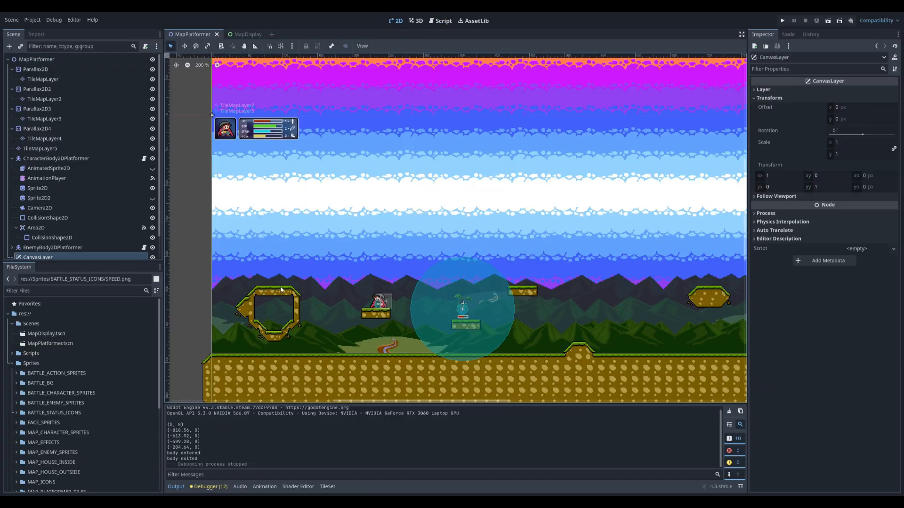
scroll(196, 265, down, 4)
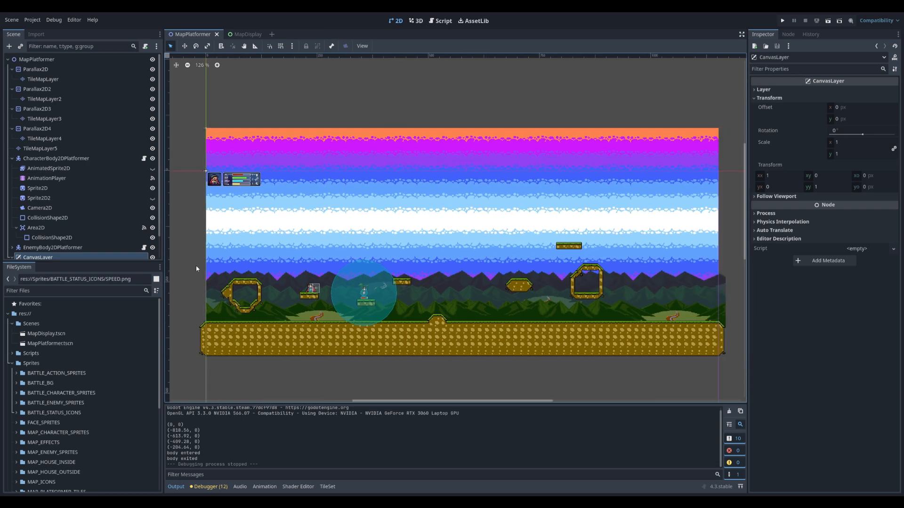
scroll(196, 265, down, 1)
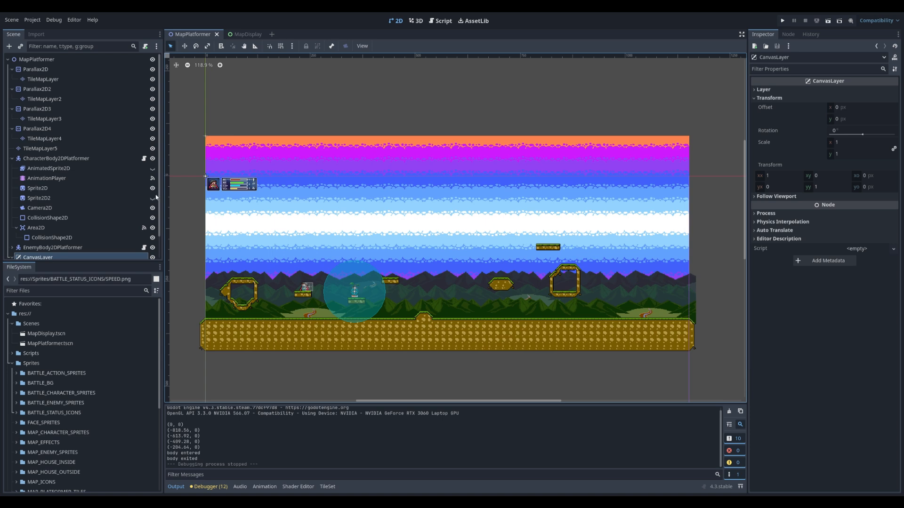
click(42, 129)
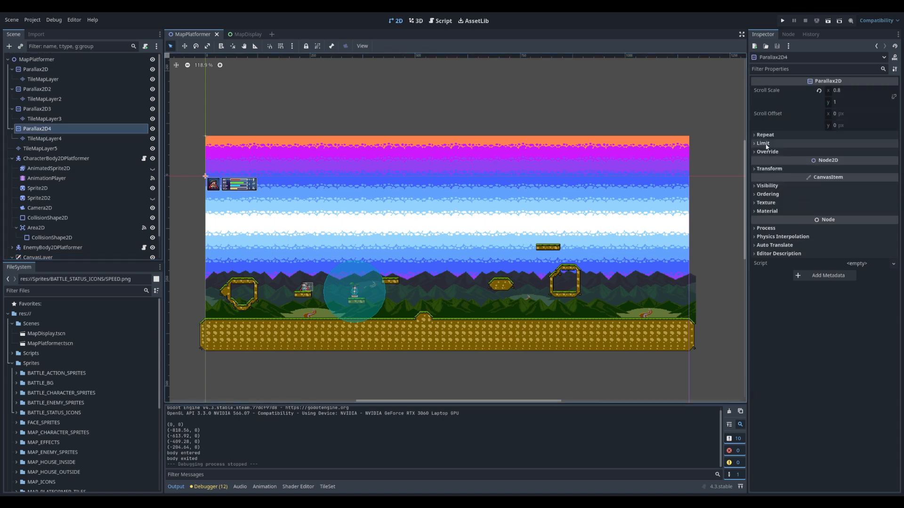
click(766, 135)
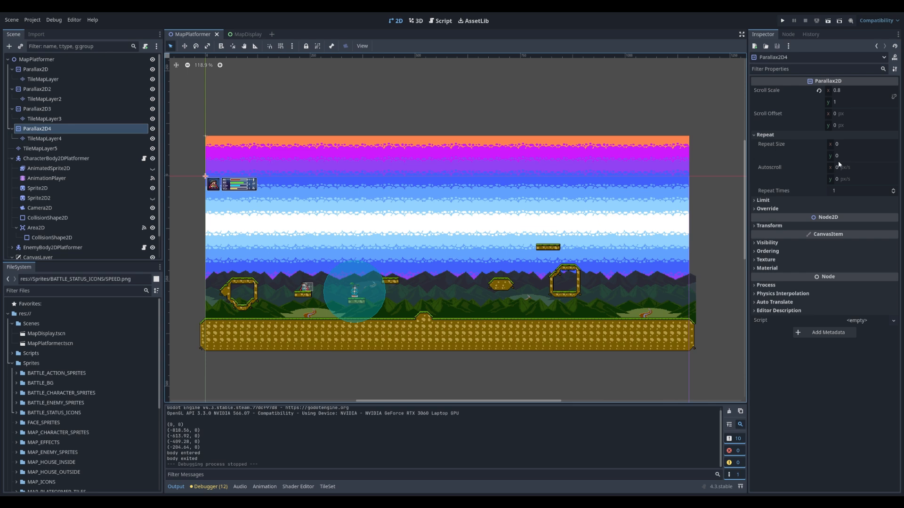
click(846, 146)
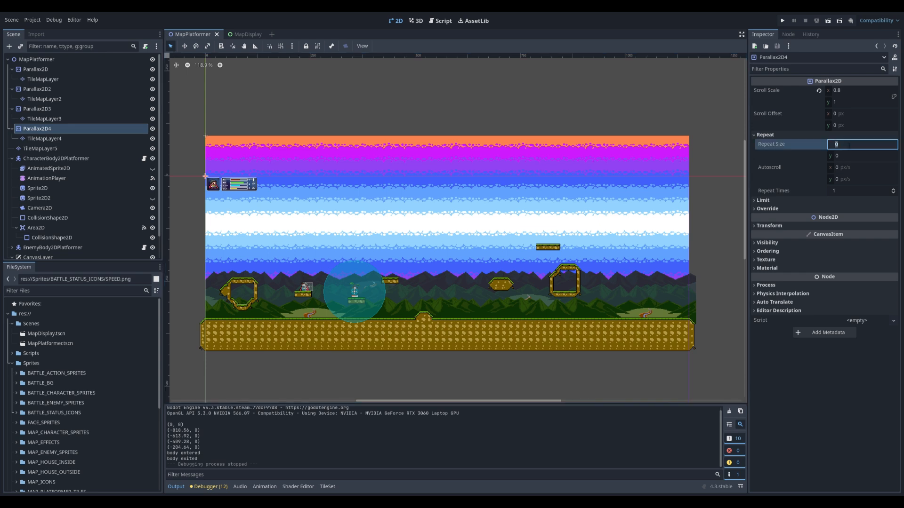
text(1152)
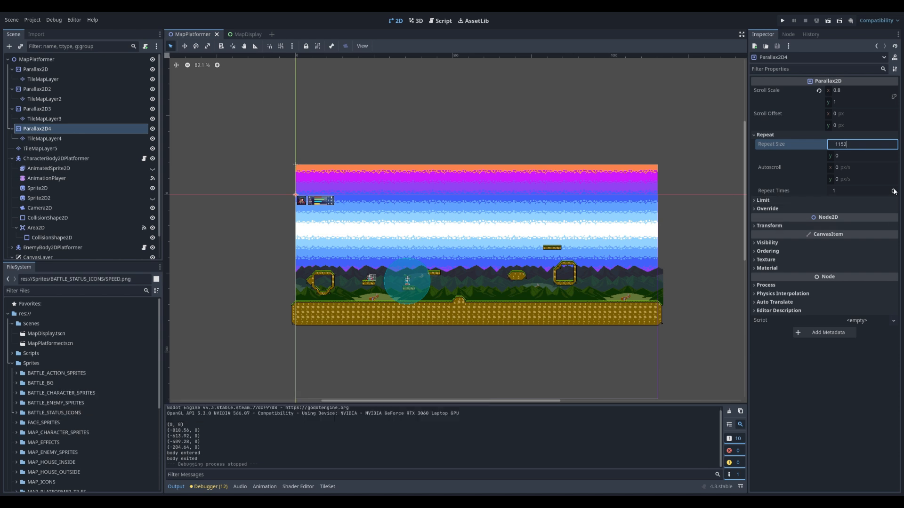
Set Parallax2D4's repeat times to 4 and check how far the layer extends beyond both sides of the map
click(894, 190)
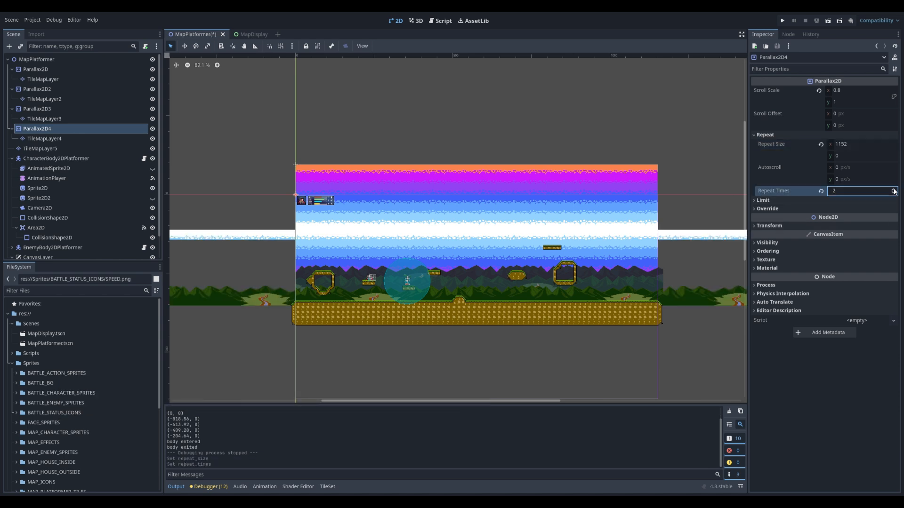
click(893, 190)
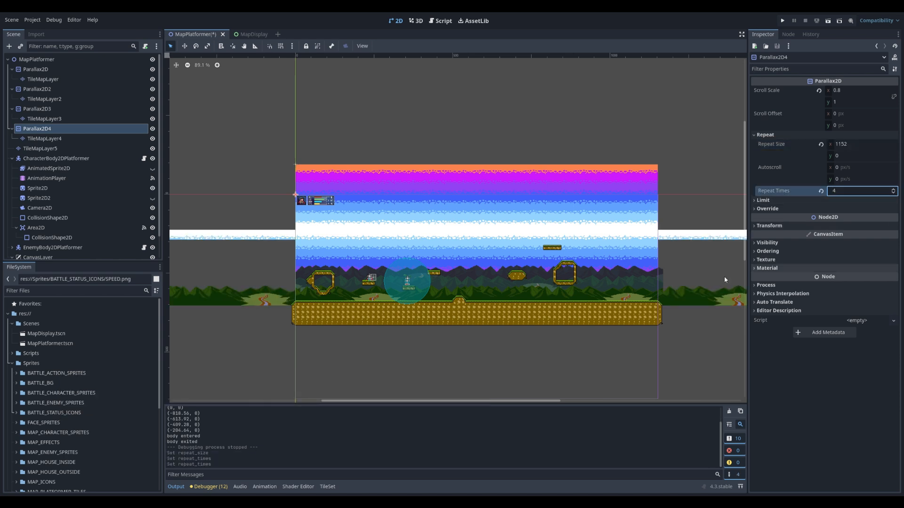
scroll(518, 317, down, 7)
scroll(536, 320, down, 3)
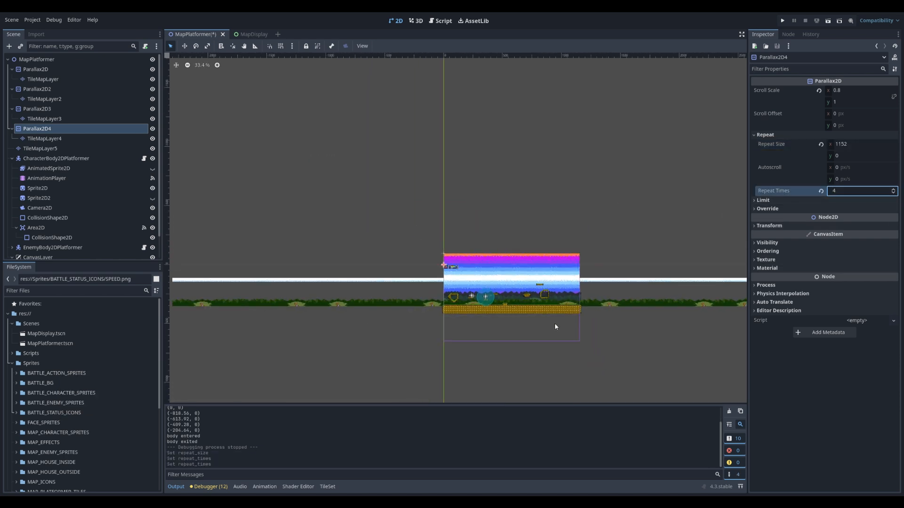
scroll(554, 323, down, 1)
middle_drag(612, 332, 549, 309)
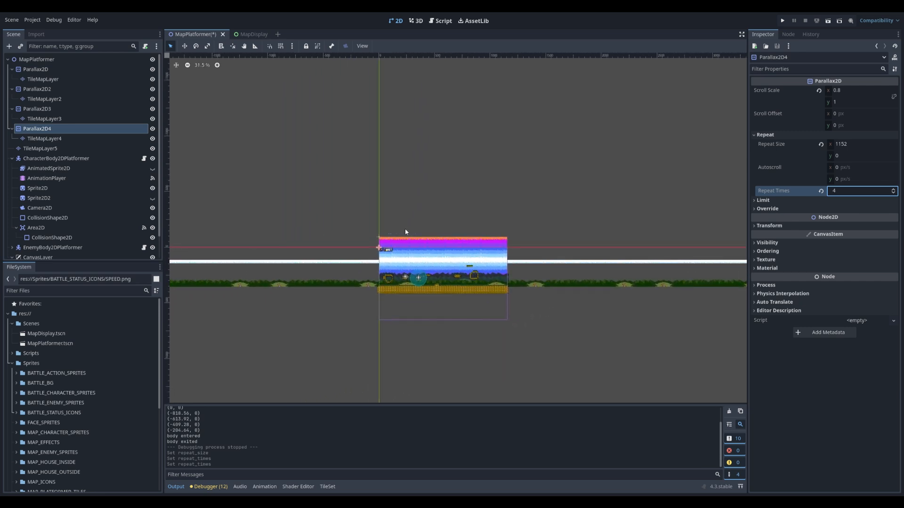
Set Parallax2D3's horizontal repeat size to 1152 and its repeat times to 3
click(37, 108)
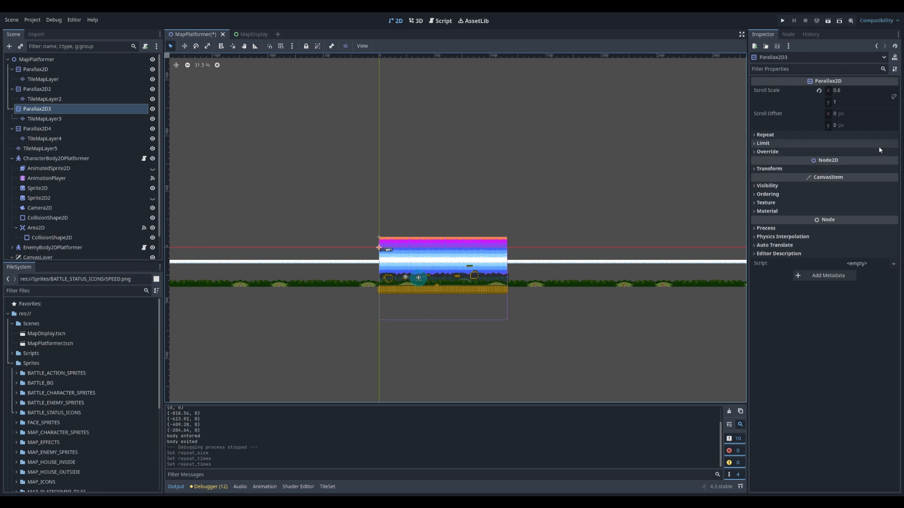
click(754, 134)
click(847, 144)
text(1152)
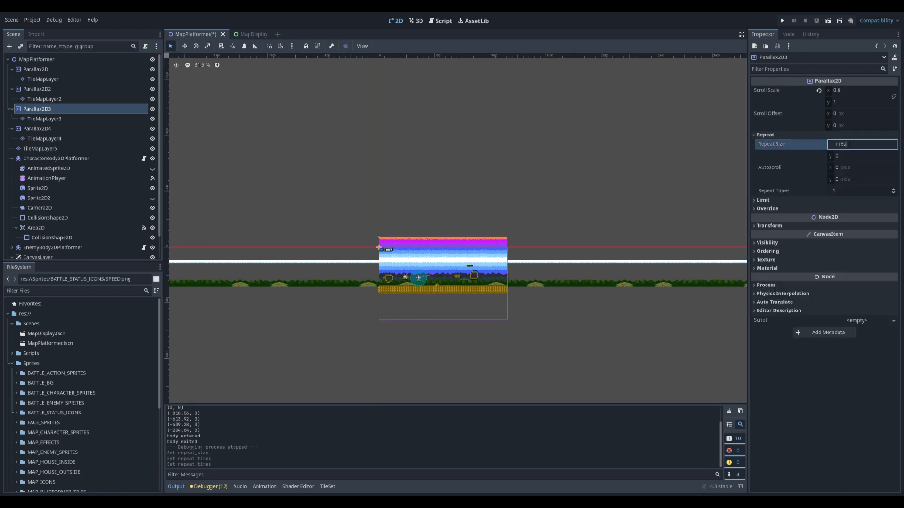
click(893, 189)
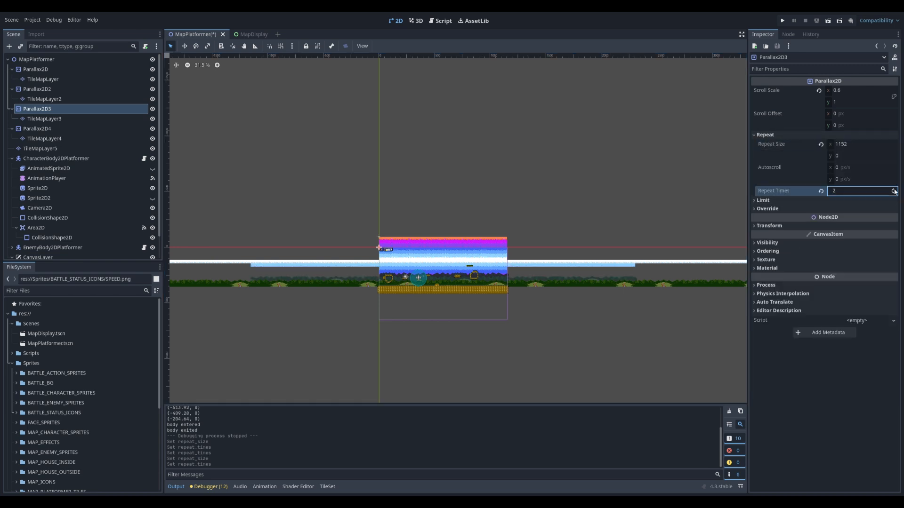
Set Parallax2D2's horizontal repeat size to 1152 and its repeat times to 3
click(50, 89)
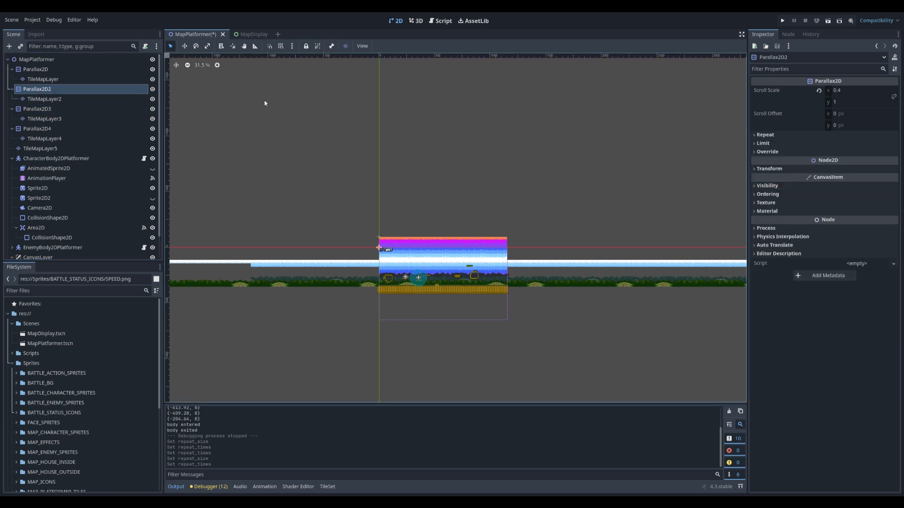
click(753, 135)
click(844, 145)
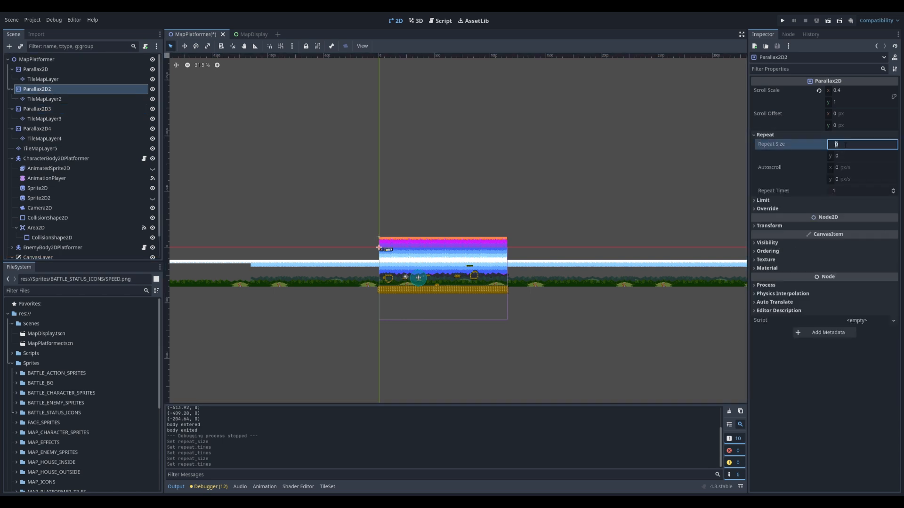
text(115)
click(893, 189)
click(893, 189)
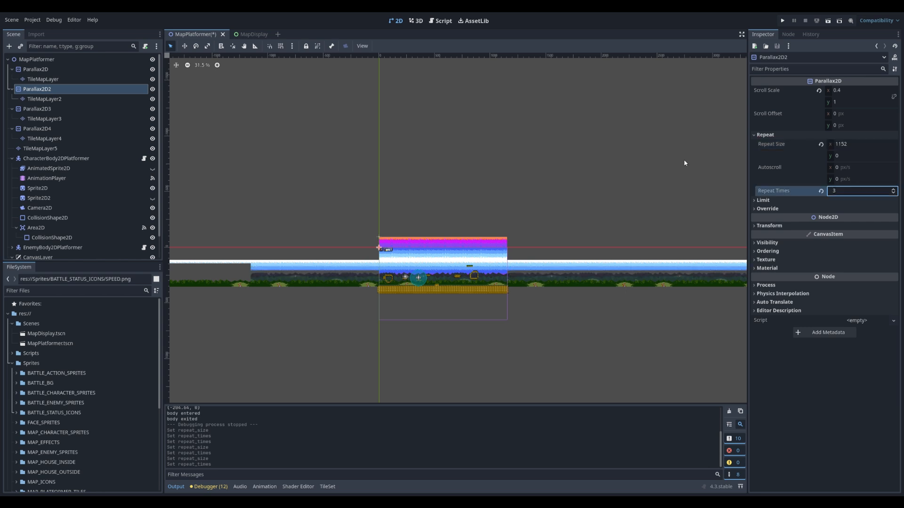
Set the first Parallax2D node's horizontal repeat size to 1152 and its repeat times to 3
click(36, 69)
click(755, 135)
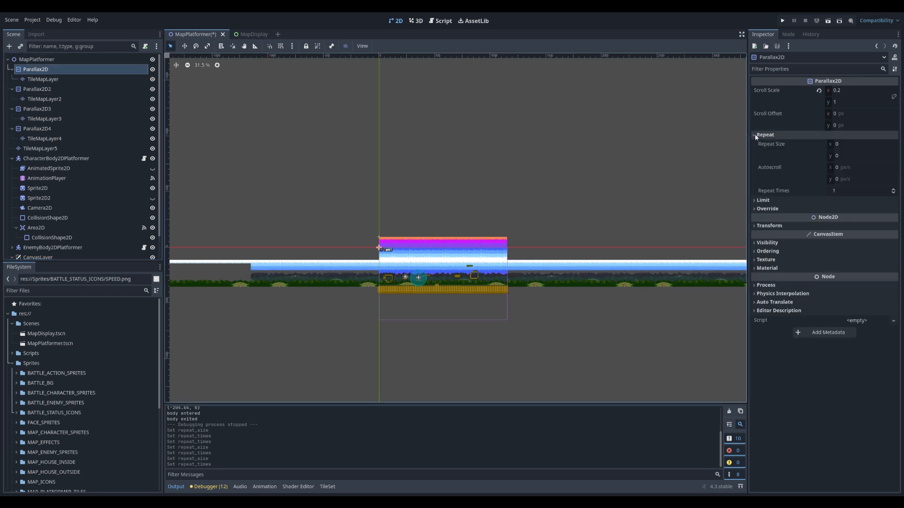
click(847, 144)
text(1152)
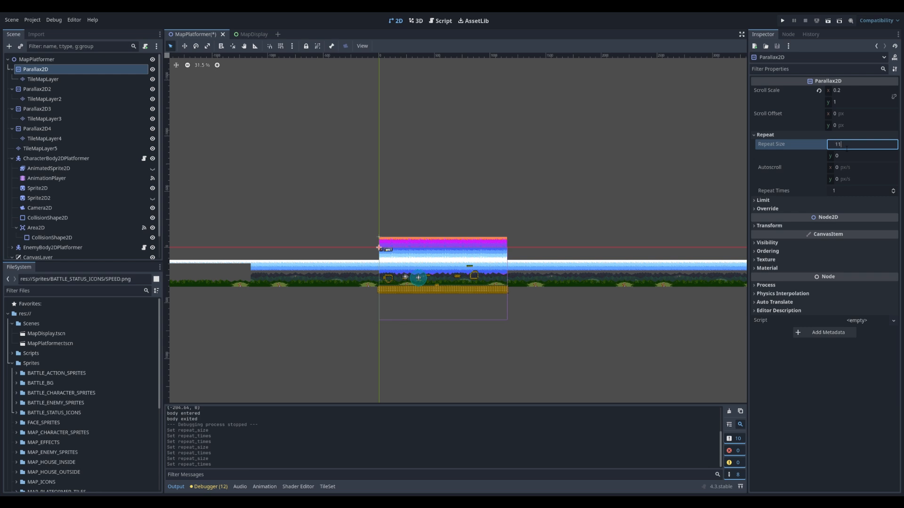
click(893, 188)
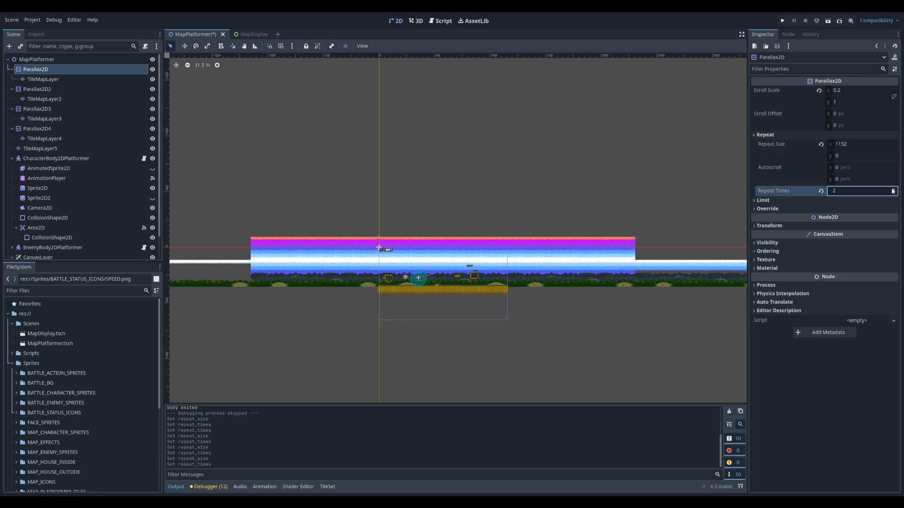
click(893, 188)
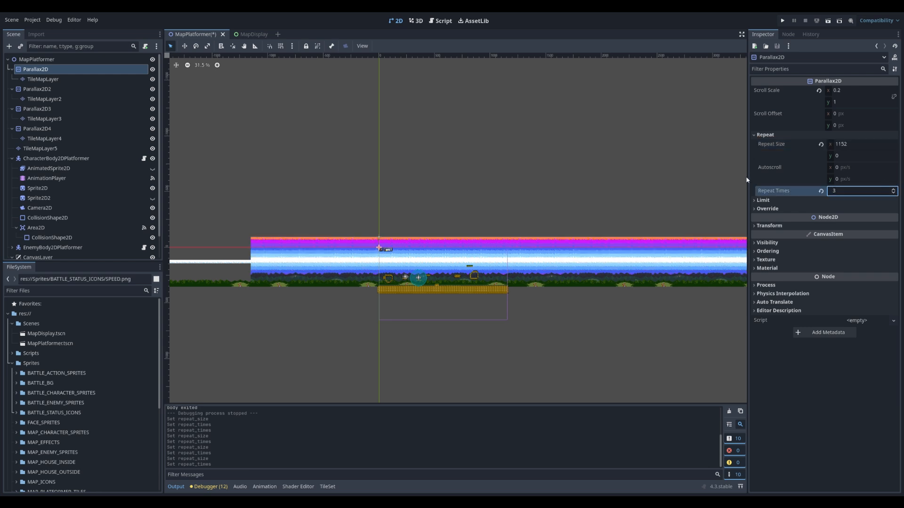
Run the current scene and walk the character right to the end of the map to check the repeating background layers
click(830, 20)
key(Left)
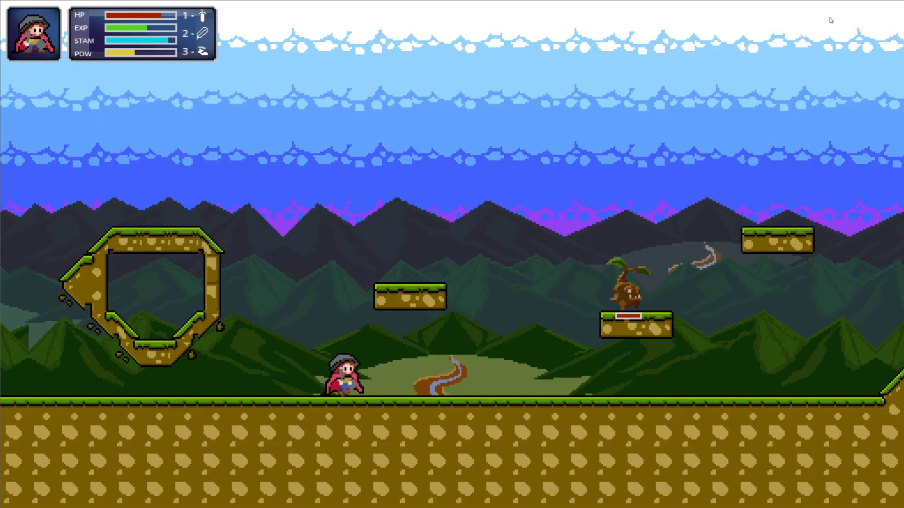
key(Right)
key(Right)
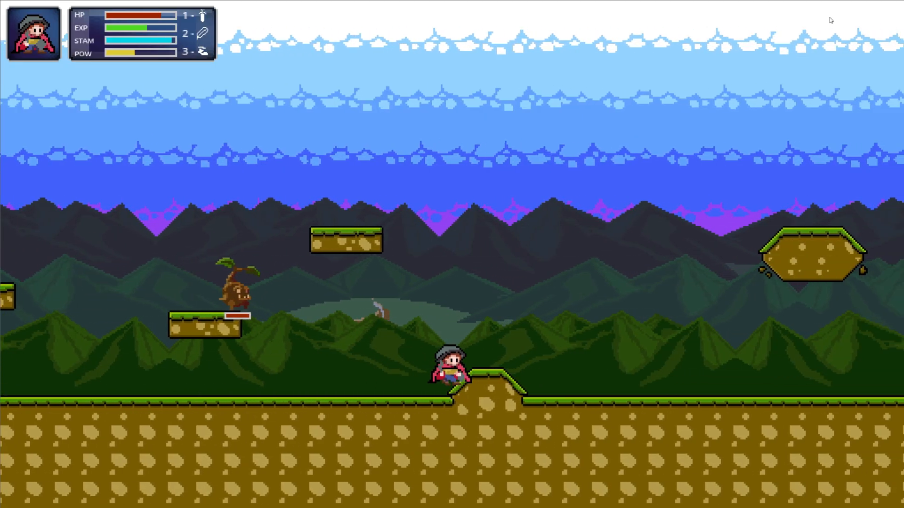
key(Right)
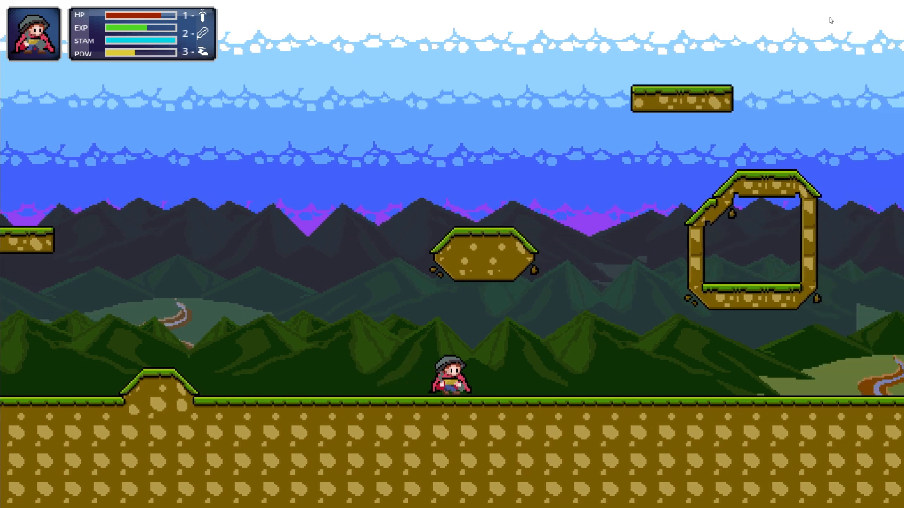
key(Right)
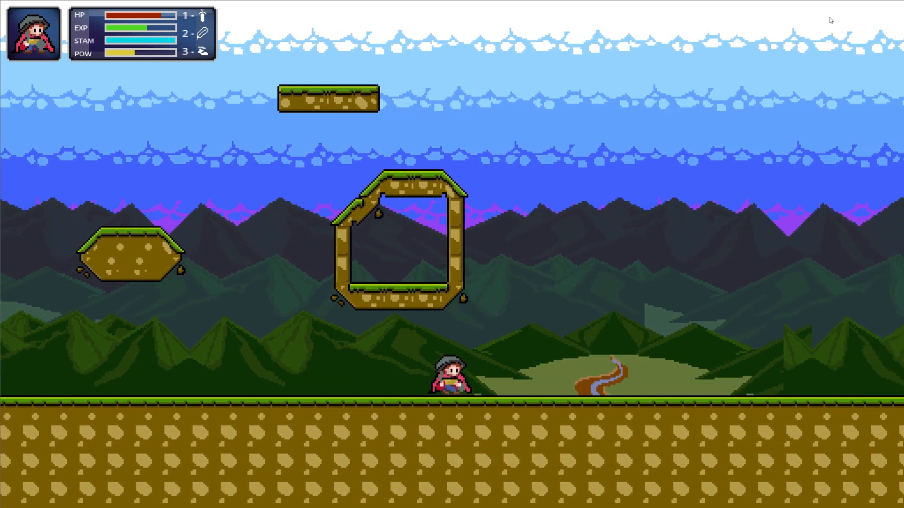
key(Right)
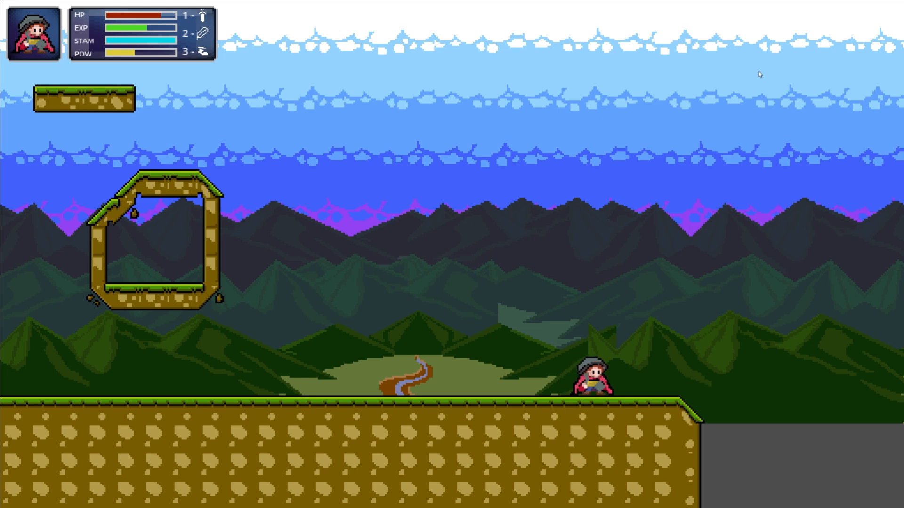
Walk the character back left across the map, jumping high midway, to check the background's horizontal and vertical coverage
key(Left)
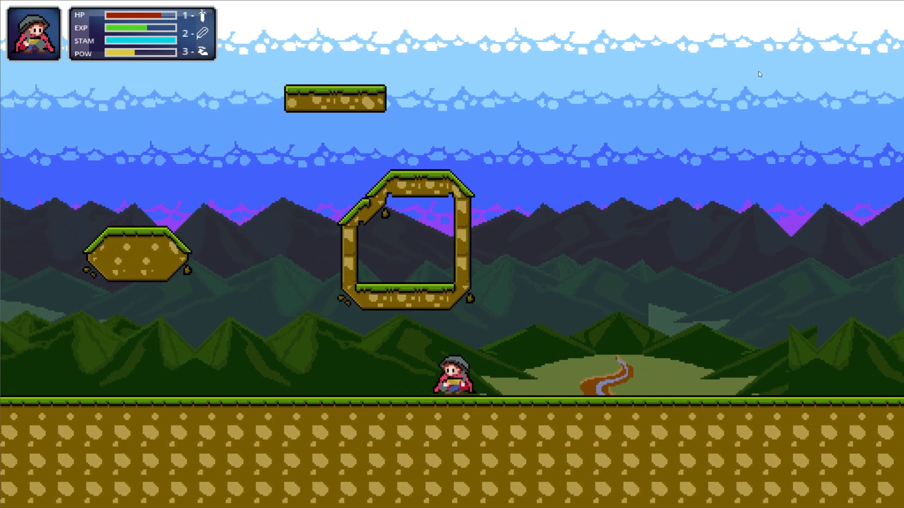
key(Left)
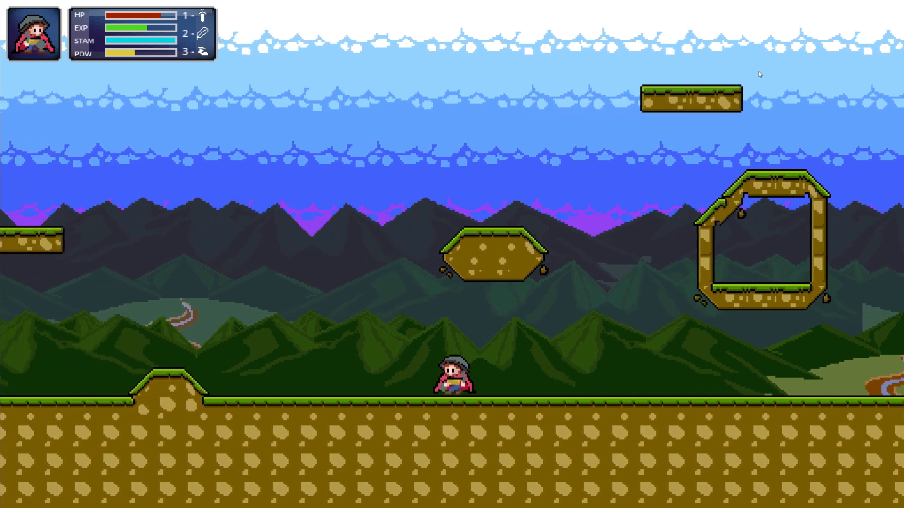
key(Left)
key(Left)
key(Right)
key(space)
key(1)
key(Left)
key(space)
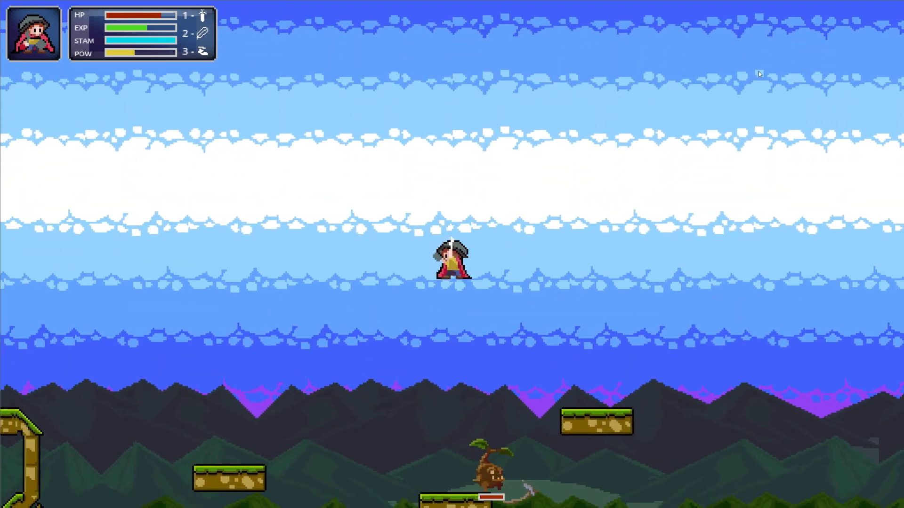
key(Left)
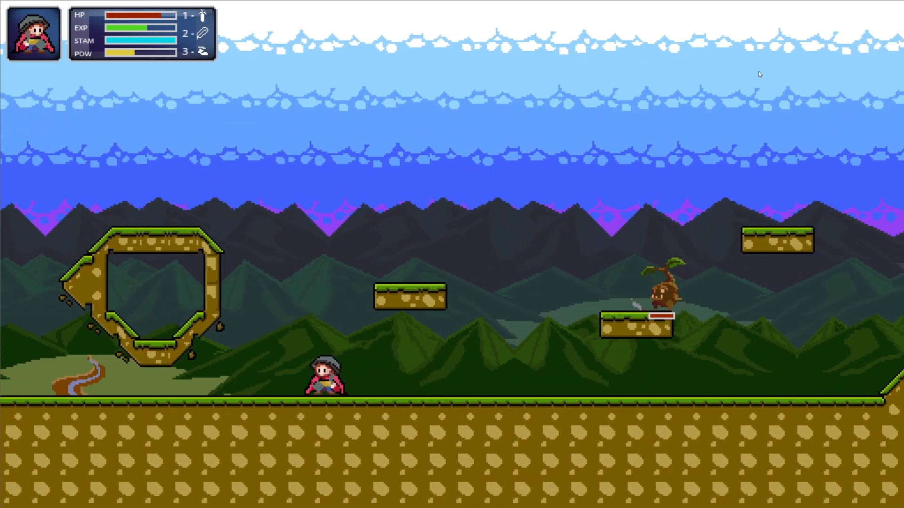
Jump the character onto the hollow platform near the map's left end and walk right along it to inspect the background
key(space)
key(Left)
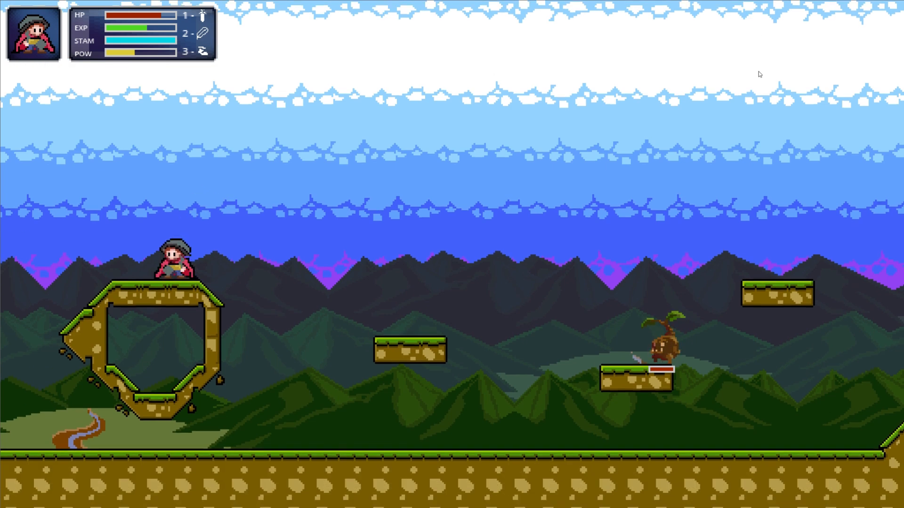
key(Right)
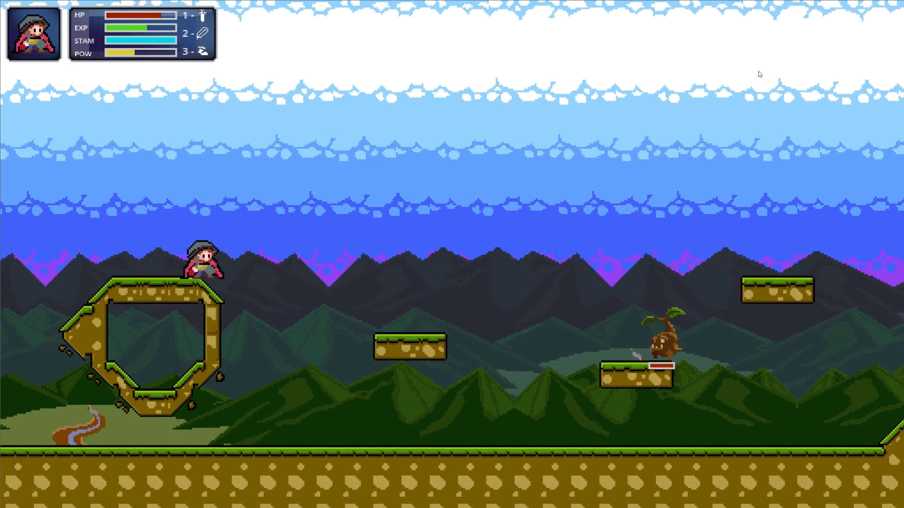
key(Right)
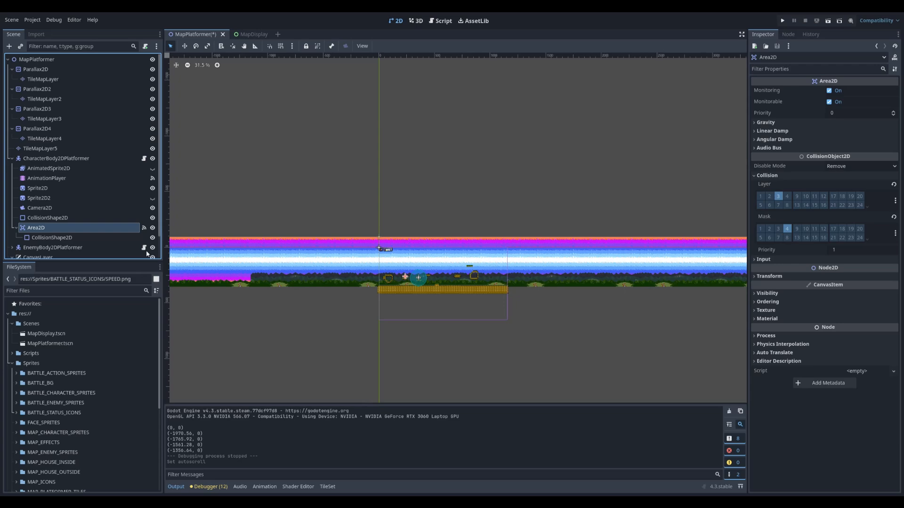
Set the first Parallax2D node's horizontal autoscroll to 32 px/s and run the game to test it
scroll(392, 281, up, 10)
scroll(416, 288, up, 8)
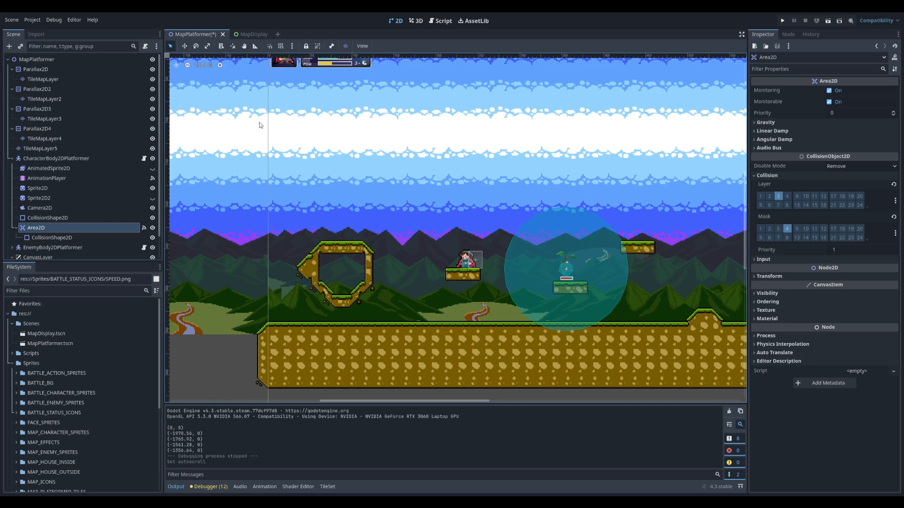
click(36, 70)
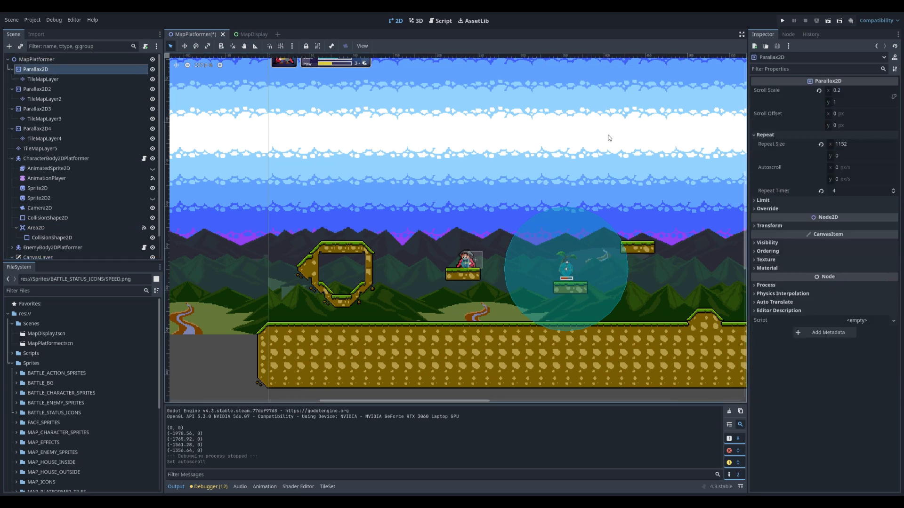
click(835, 168)
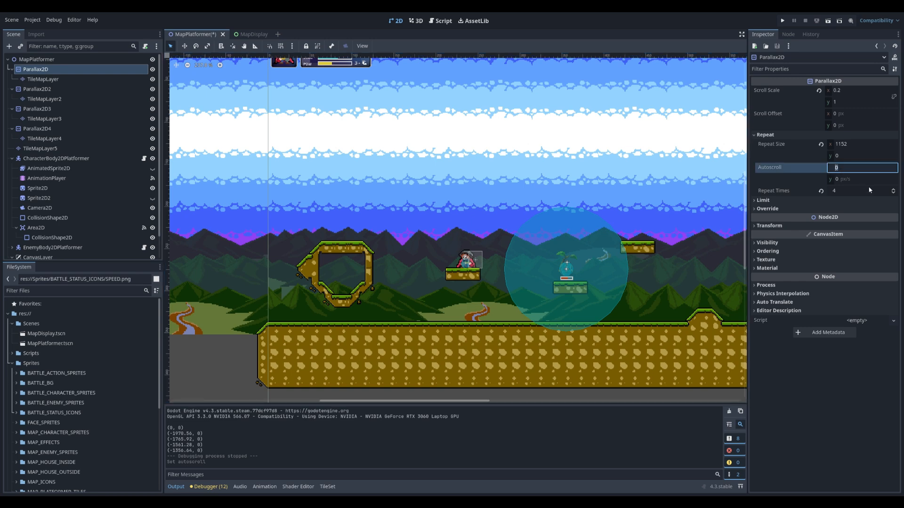
text(32)
key(Return)
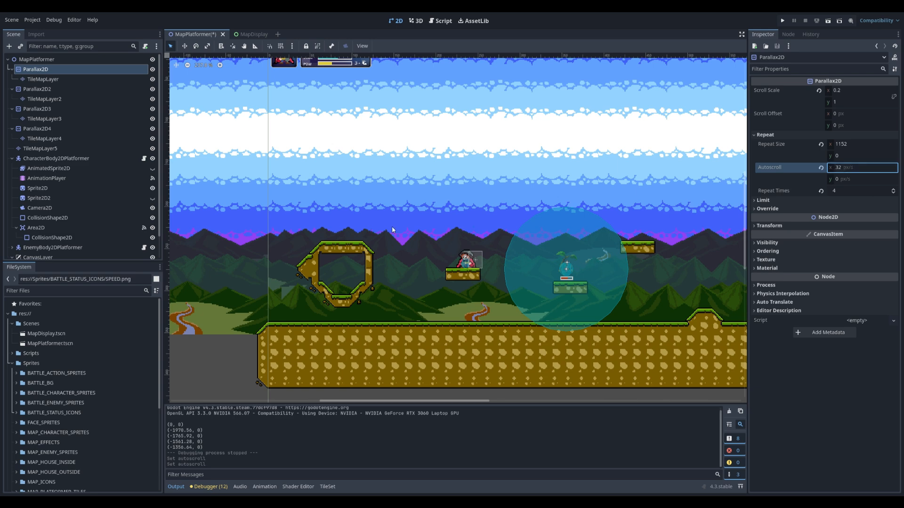
key(F5)
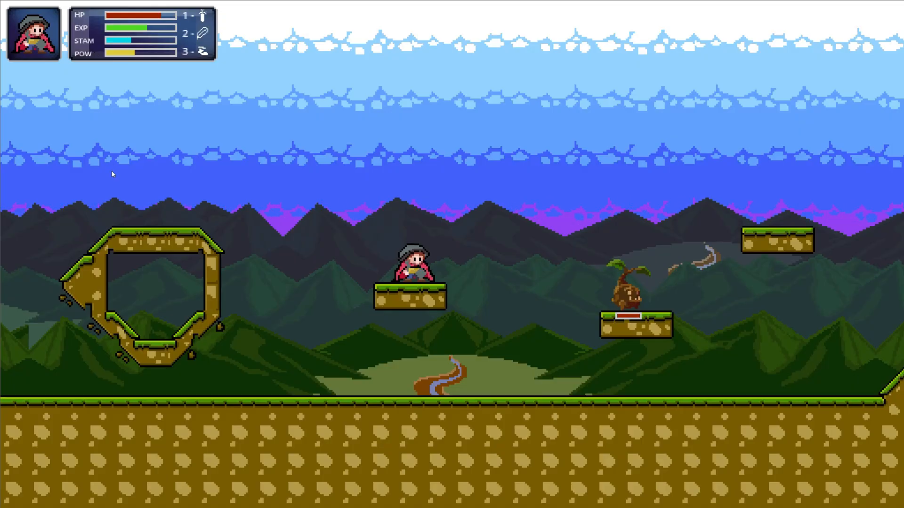